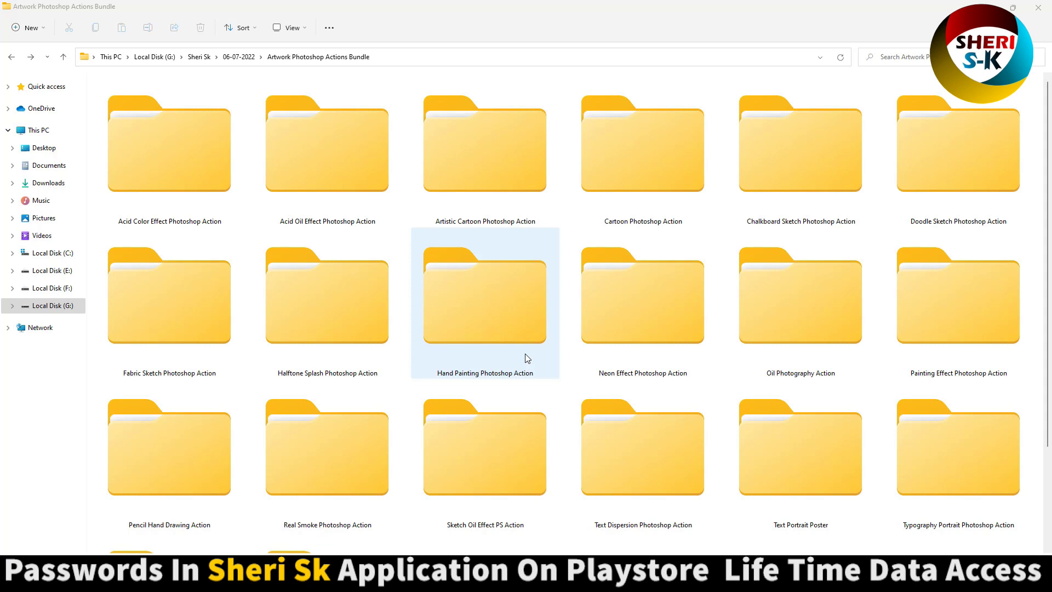
# Step: Browse the bundle folders Real Smoke, Hand Painting, Oil Photography and Text Portrait Poster
pyautogui.scroll(-2, 529, 358)
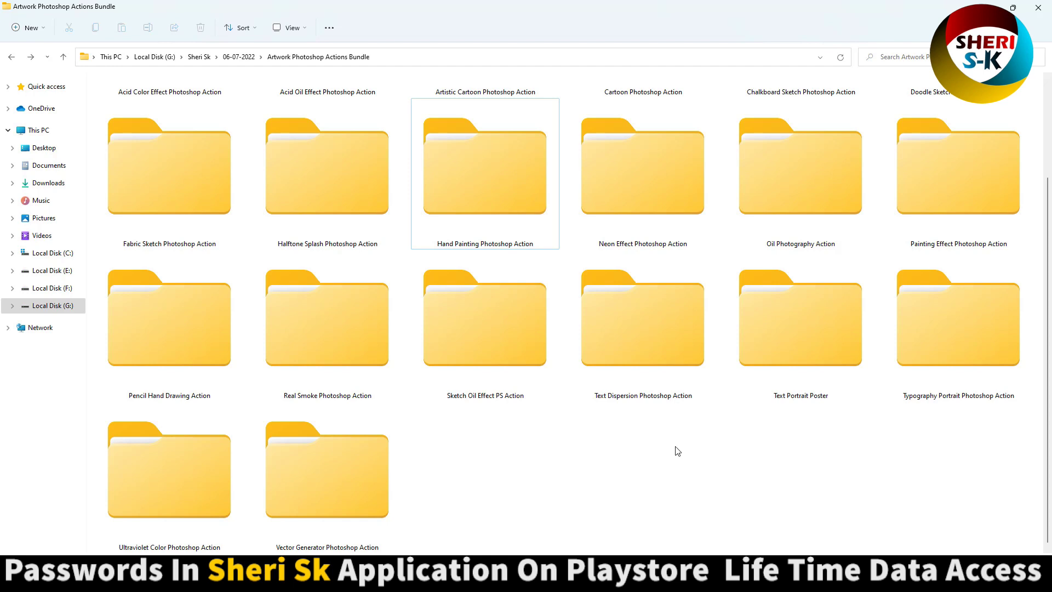
pyautogui.click(325, 396)
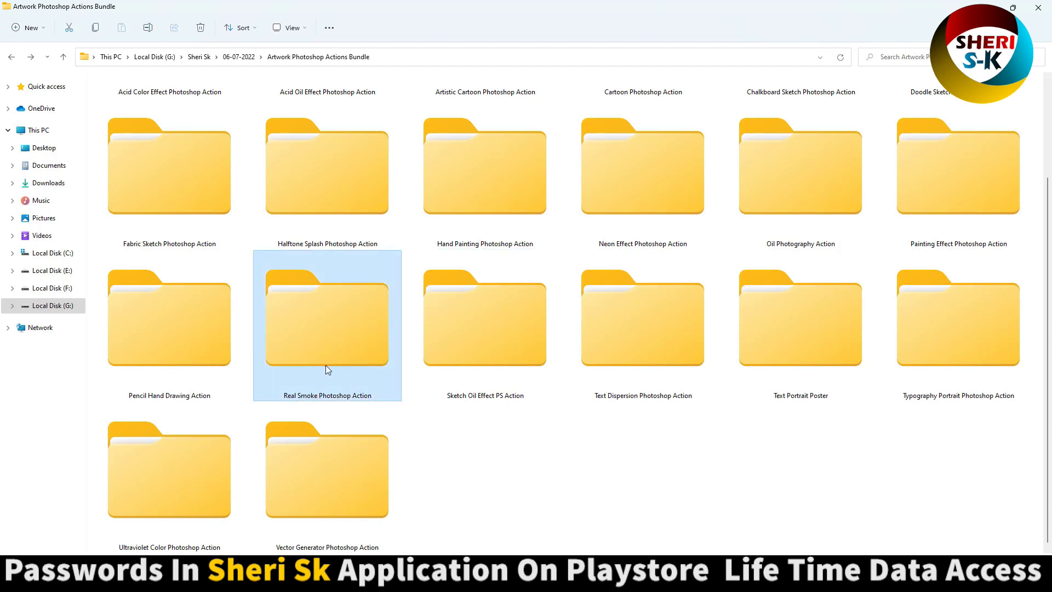
pyautogui.click(481, 211)
pyautogui.click(784, 186)
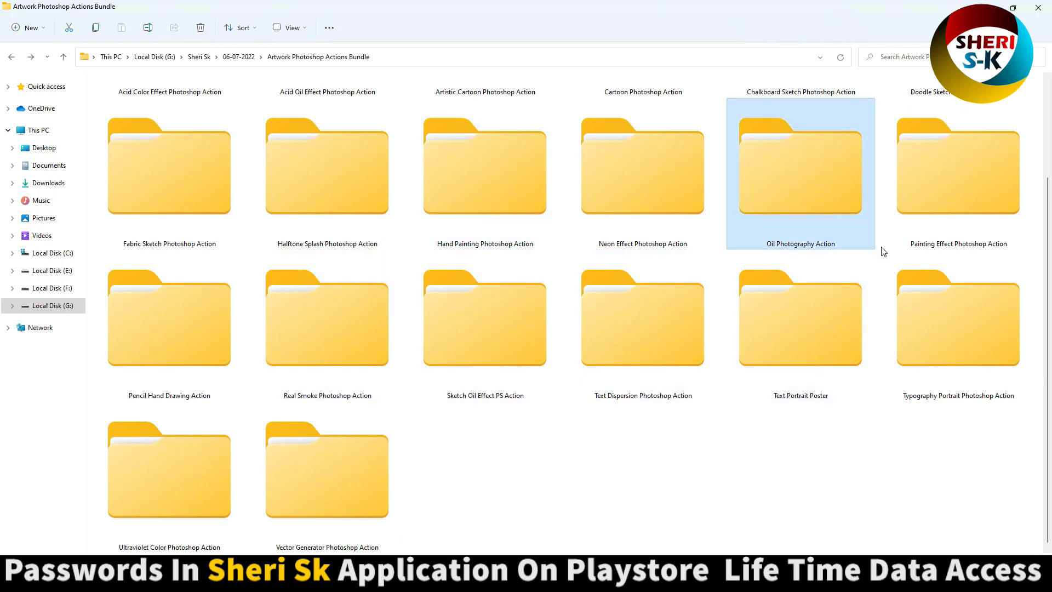
pyautogui.click(824, 347)
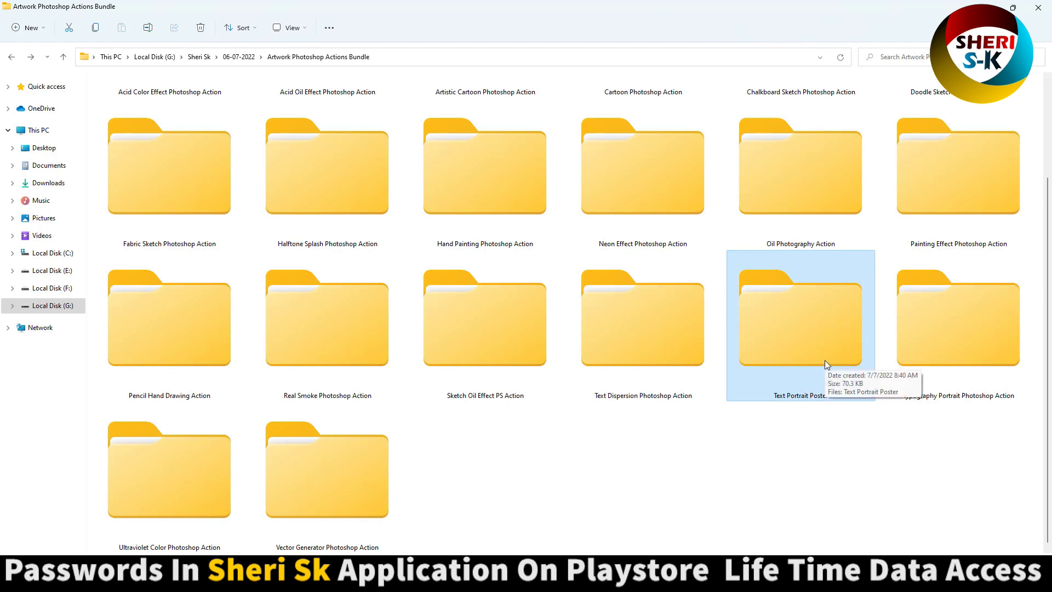
# Step: Browse the Cartoon, Fabric Sketch, Acid Color, Acid Oil, Artistic Cartoon and Pencil Hand Drawing folders
pyautogui.scroll(2, 825, 360)
pyautogui.click(623, 200)
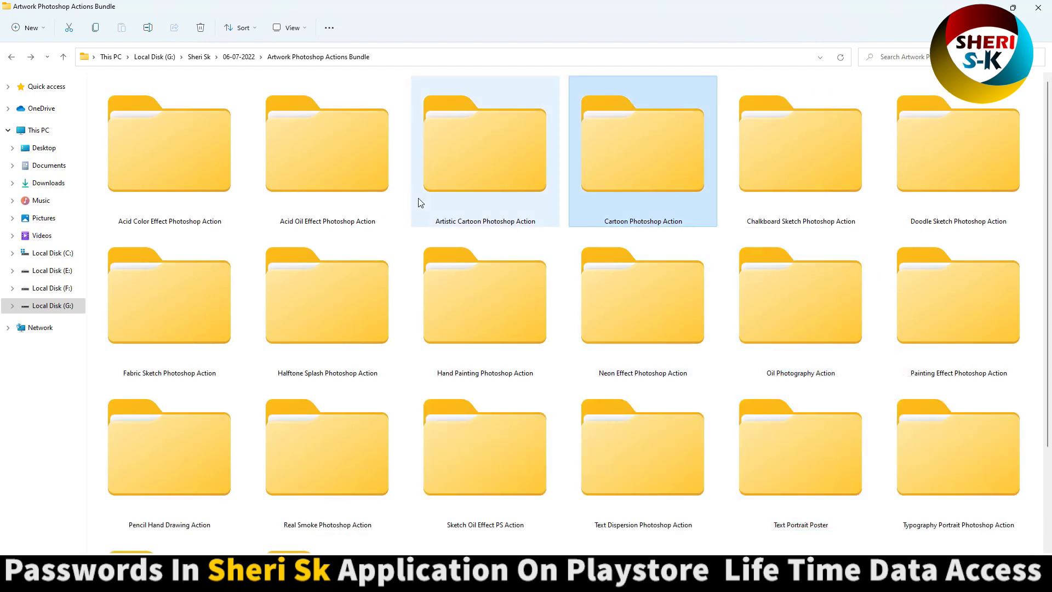
pyautogui.click(206, 293)
pyautogui.click(192, 198)
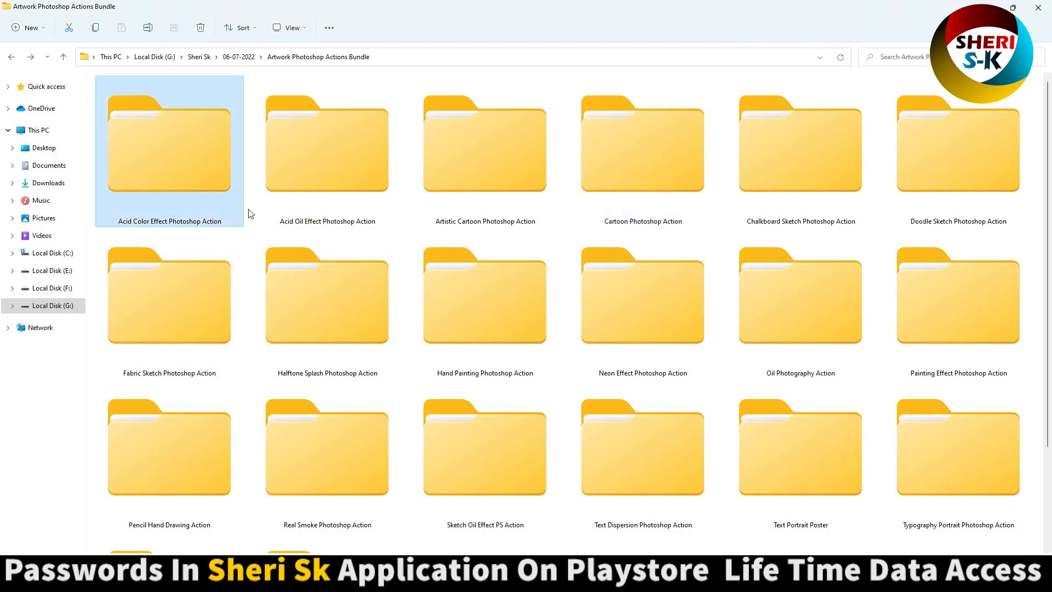
pyautogui.click(316, 173)
pyautogui.click(466, 222)
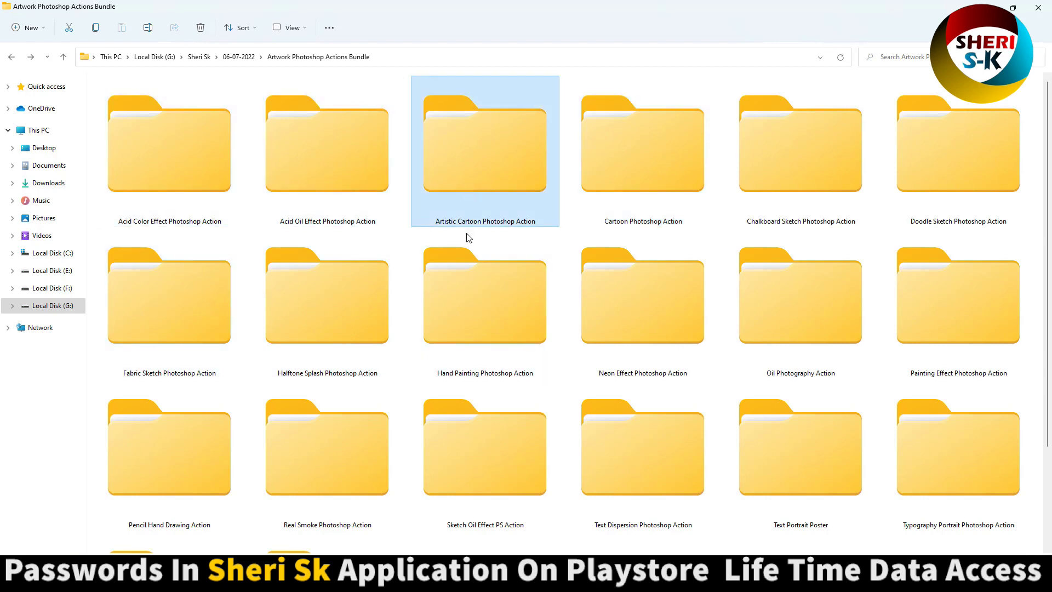
pyautogui.scroll(-2, 467, 277)
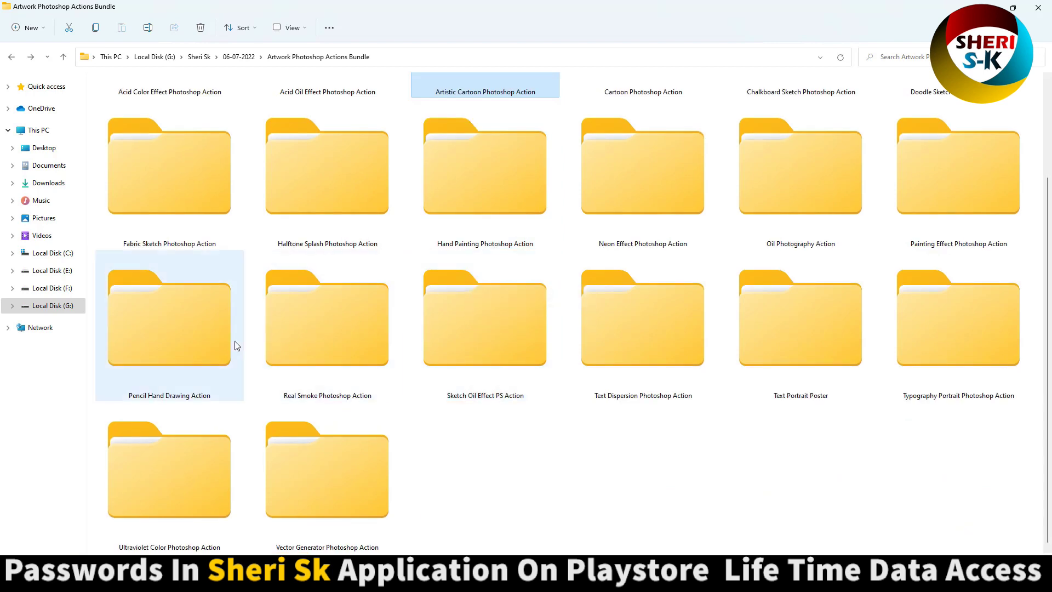
pyautogui.click(181, 353)
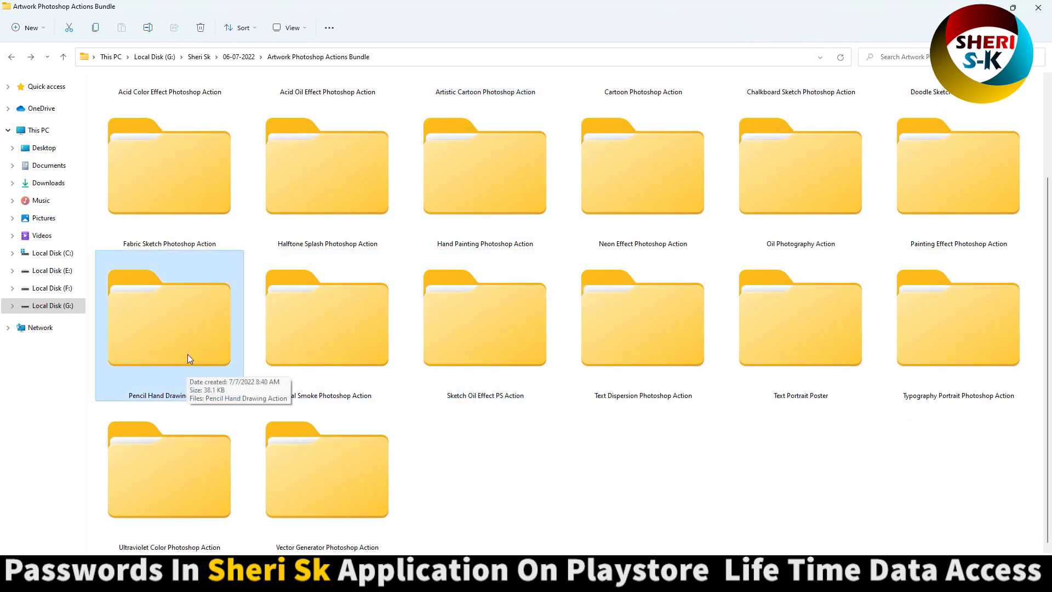
pyautogui.scroll(2, 819, 351)
# Step: Open the Cartoon Photoshop Action folder and load its .atn file into Photoshop
pyautogui.click(659, 197)
pyautogui.doubleClick(659, 197)
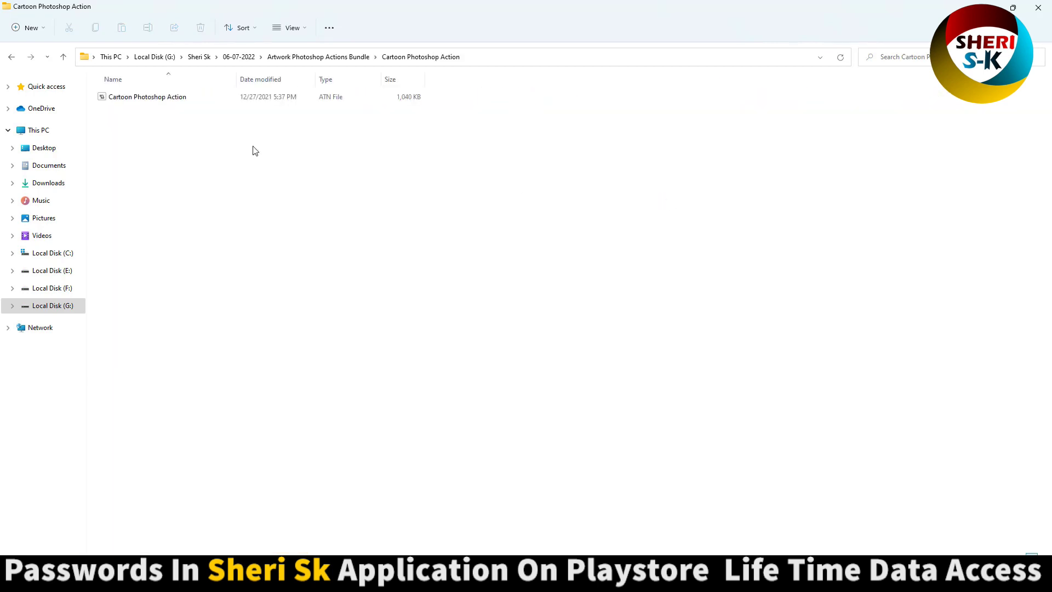
pyautogui.doubleClick(157, 99)
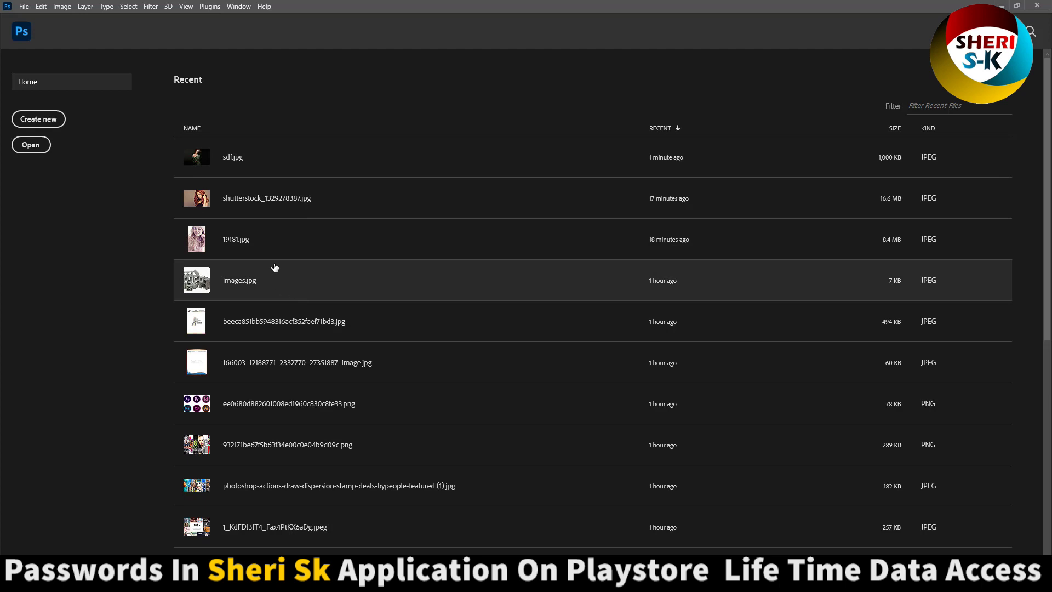
# Step: Open the recent sdf.jpg and run the Cartoon action's Play me from the Actions panel
pyautogui.click(253, 162)
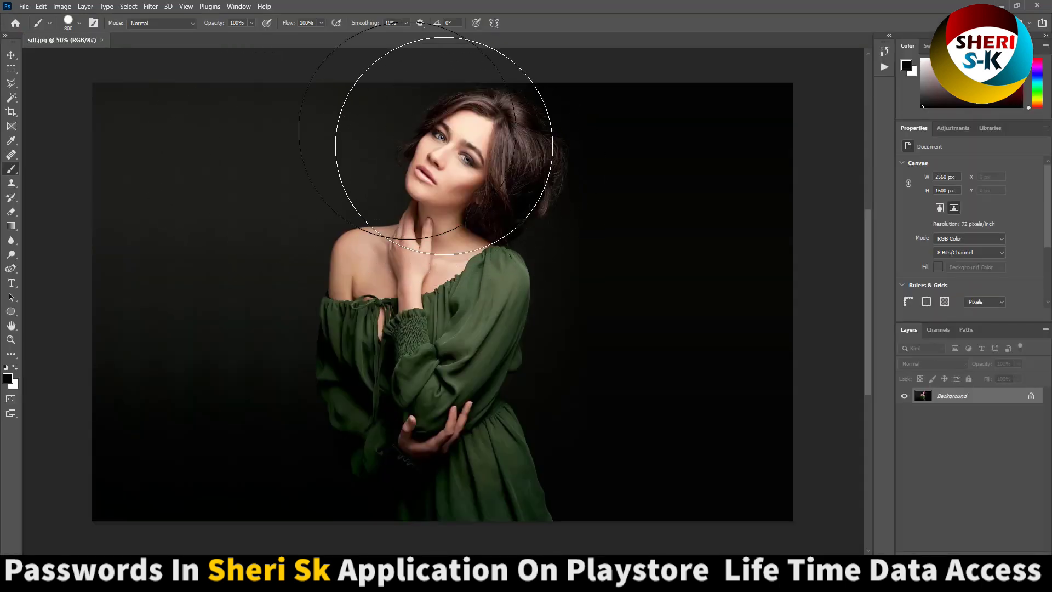
pyautogui.click(236, 8)
pyautogui.click(251, 81)
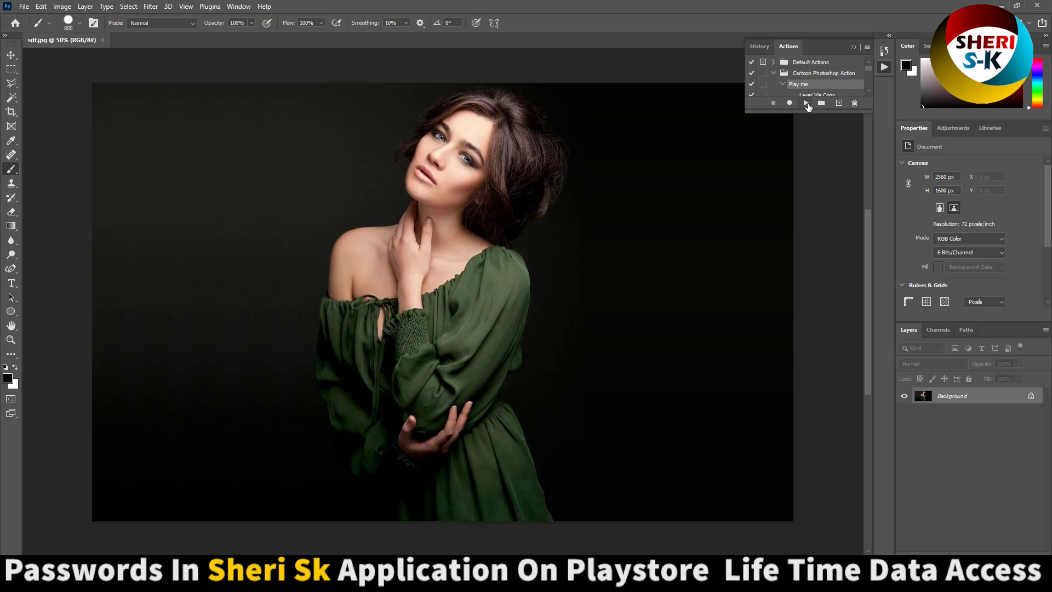
pyautogui.click(807, 103)
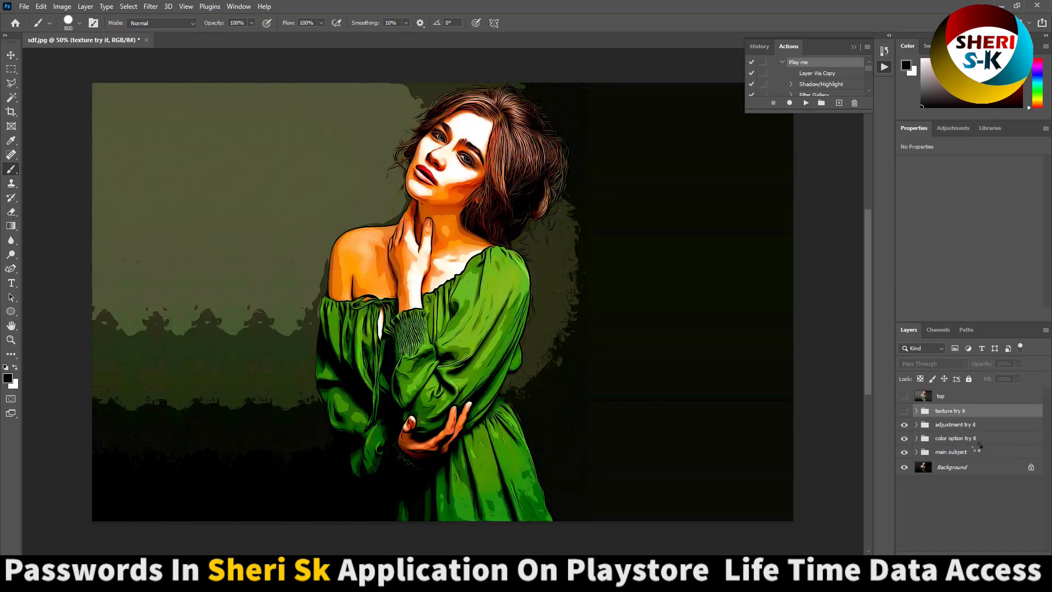
# Step: Toggle the adjustment, main subject, texture and top layer groups to compare the cartoon effect
pyautogui.click(905, 426)
pyautogui.click(904, 425)
pyautogui.click(904, 426)
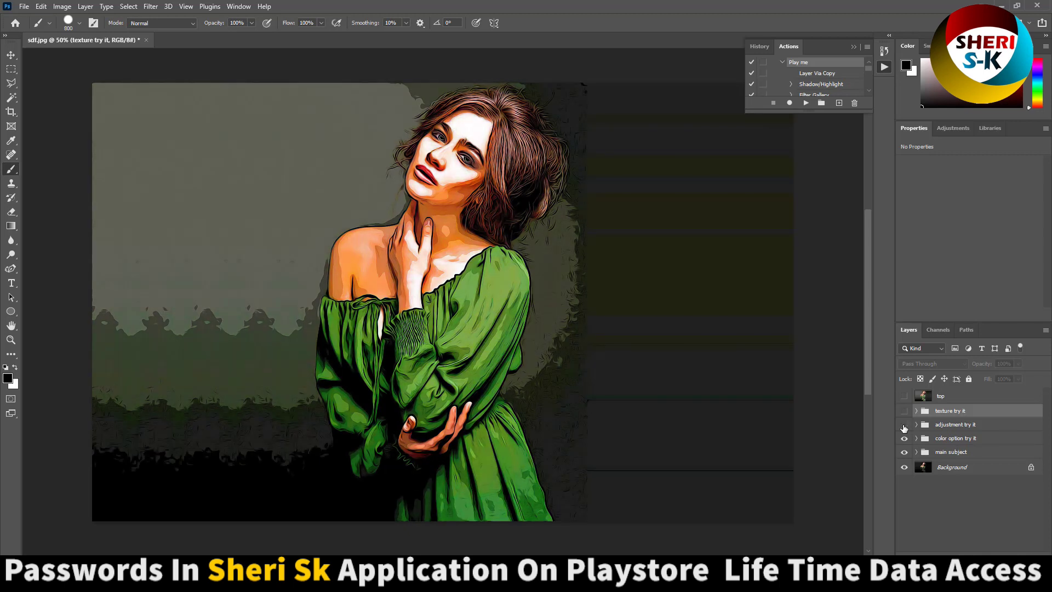
pyautogui.click(905, 453)
pyautogui.click(905, 452)
pyautogui.click(905, 425)
pyautogui.click(905, 411)
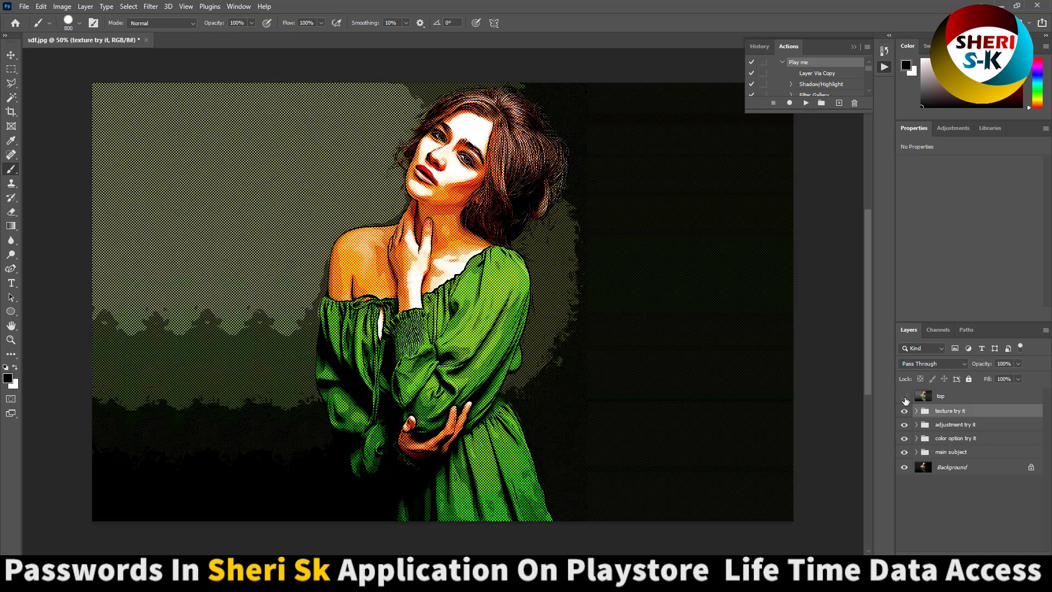
pyautogui.click(905, 397)
pyautogui.click(905, 397)
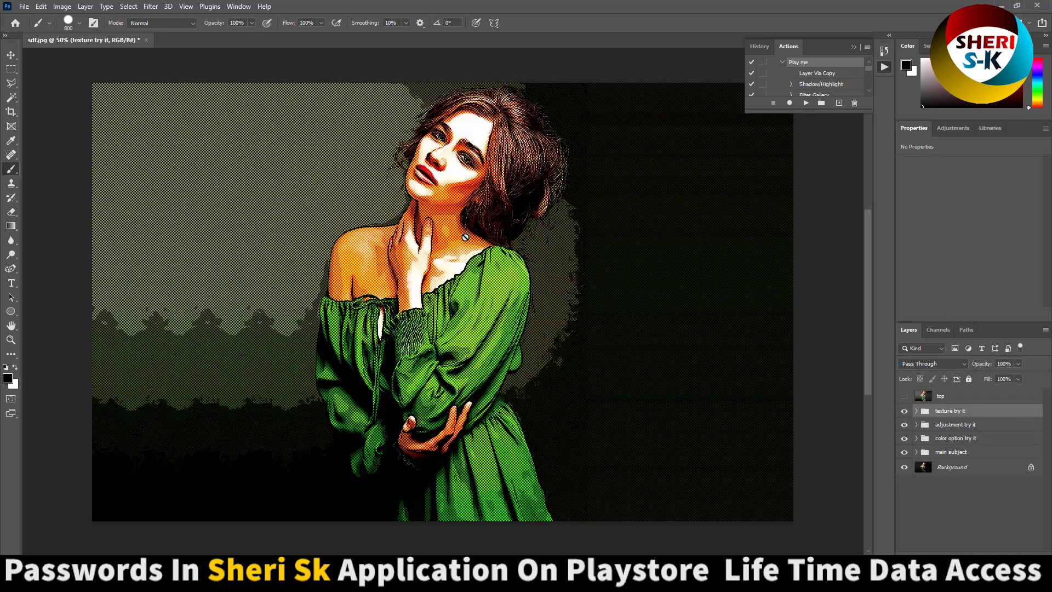
# Step: Collapse the Cartoon action set and close sdf.jpg
pyautogui.click(783, 63)
pyautogui.click(774, 74)
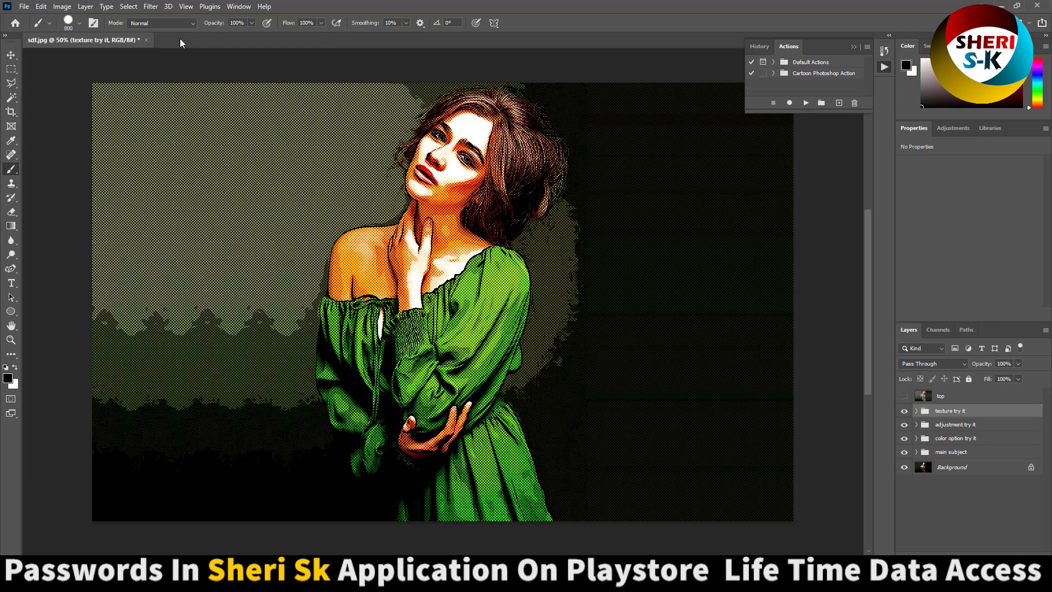
pyautogui.click(146, 40)
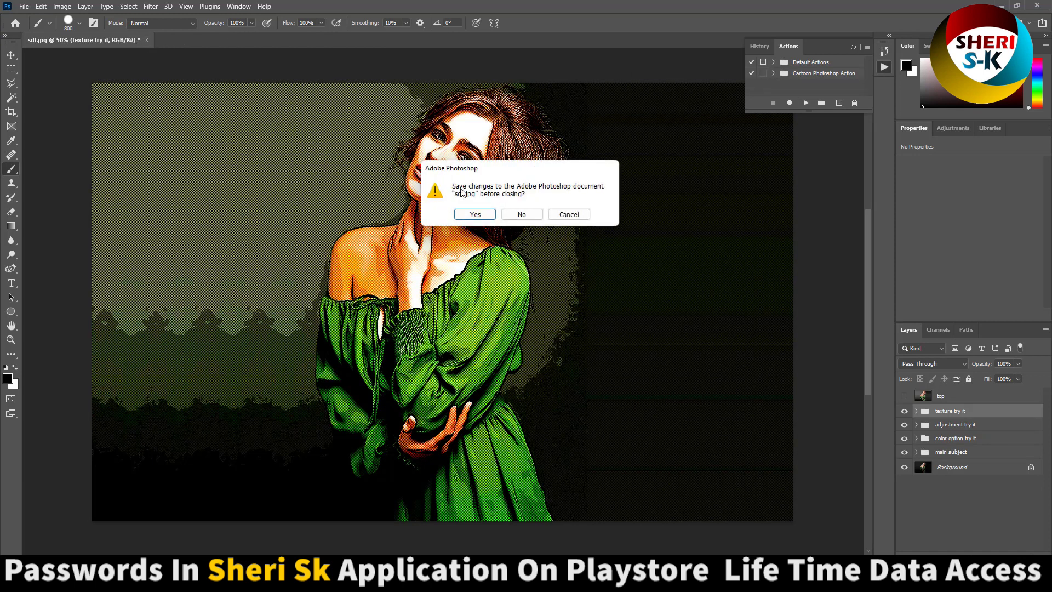
# Step: Discard the cartoon edit, then open the Real Smoke Photoshop Action folder and select both files
pyautogui.click(521, 215)
pyautogui.hotkey('alt', 'Tab')
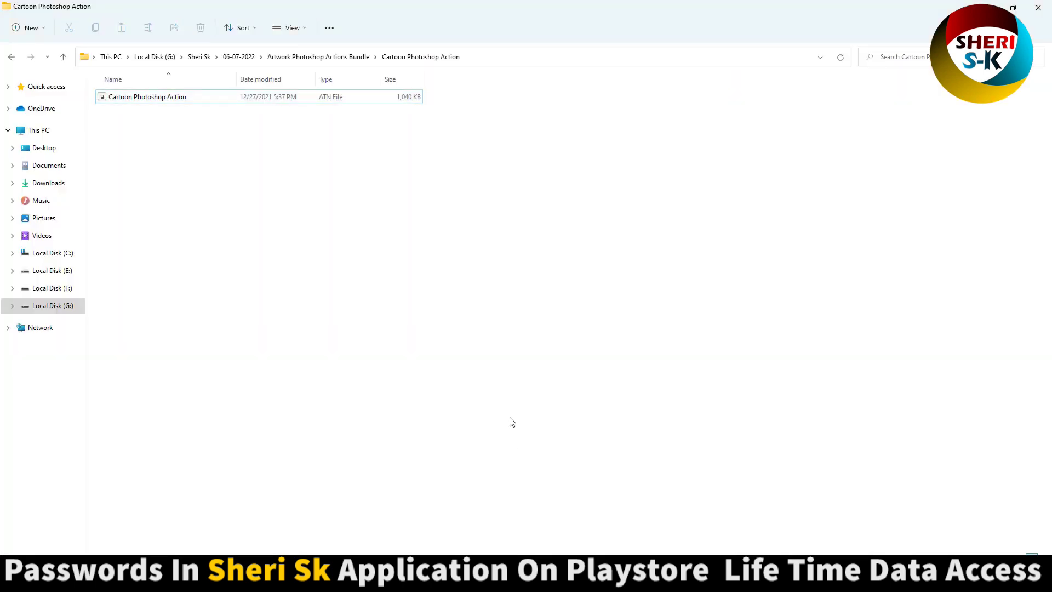
pyautogui.hotkey('alt', 'Up')
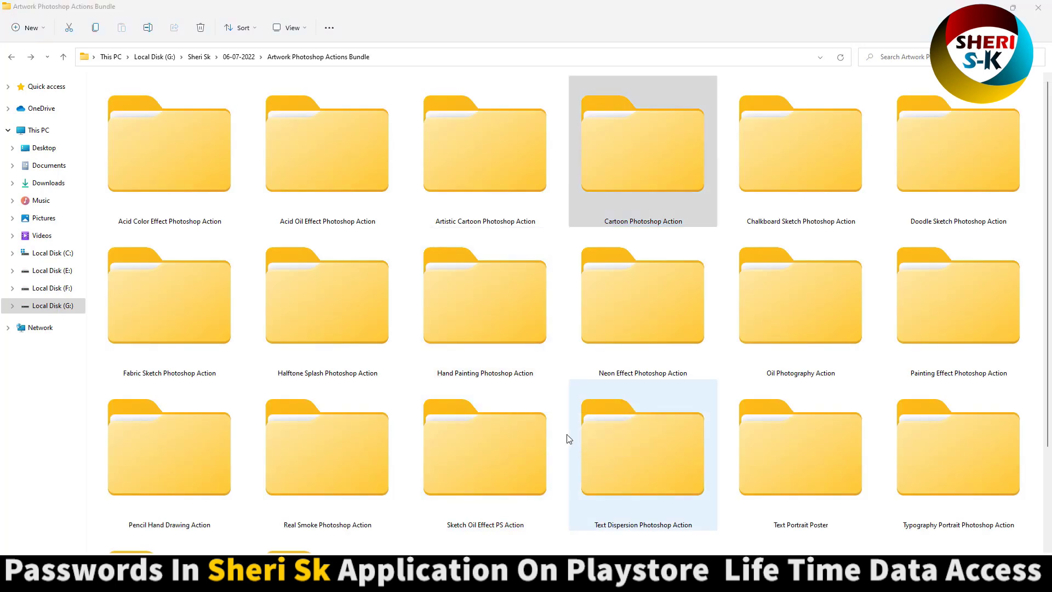
pyautogui.scroll(-2, 565, 435)
pyautogui.doubleClick(339, 354)
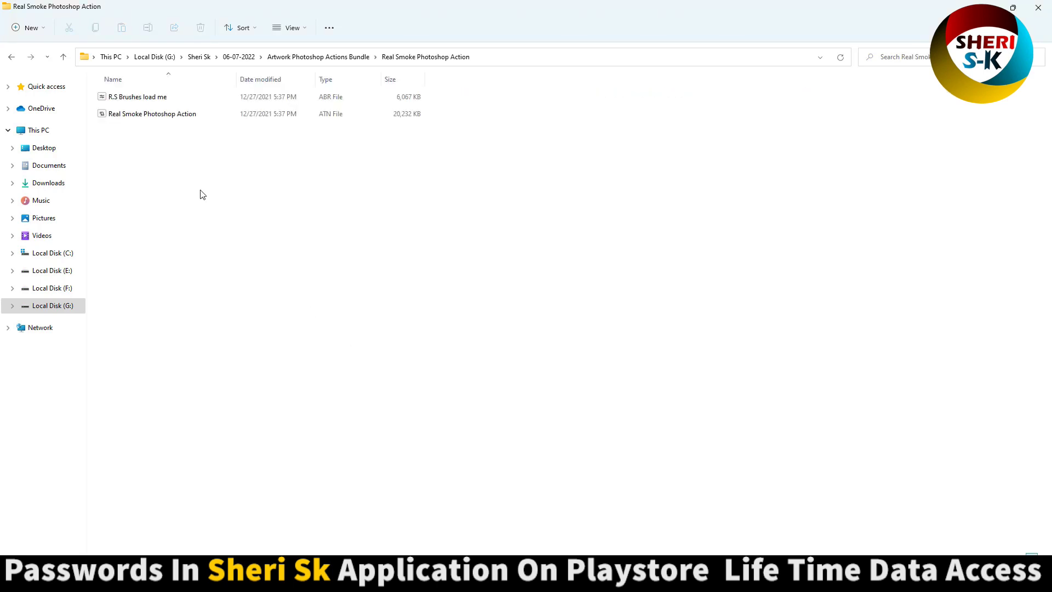
pyautogui.moveTo(176, 164); pyautogui.dragTo(114, 95)
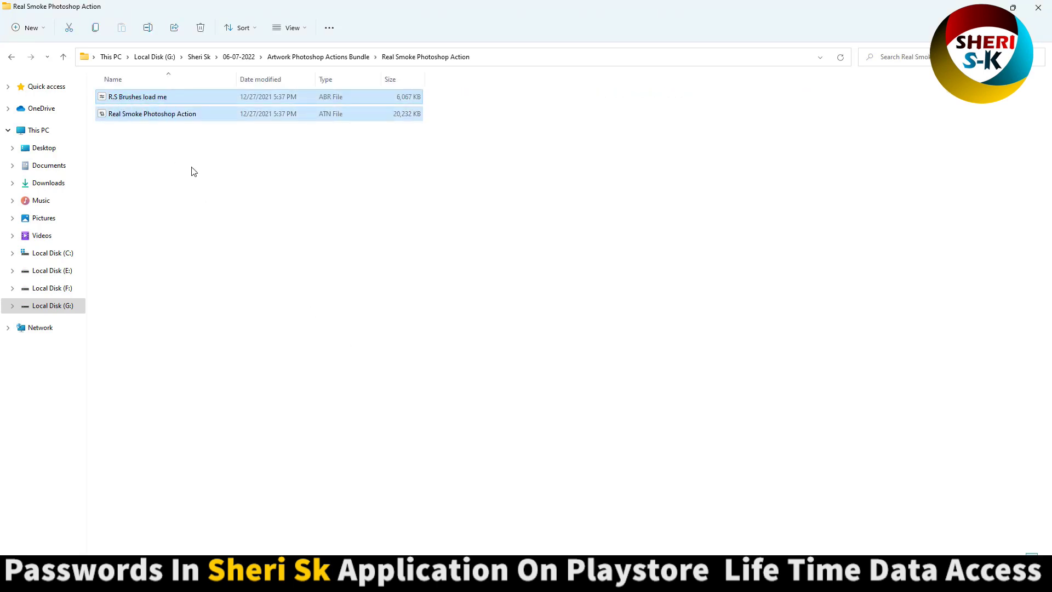
# Step: Reopen sdf.jpg and add a new empty layer named 'paint'
pyautogui.hotkey('alt', 'Tab')
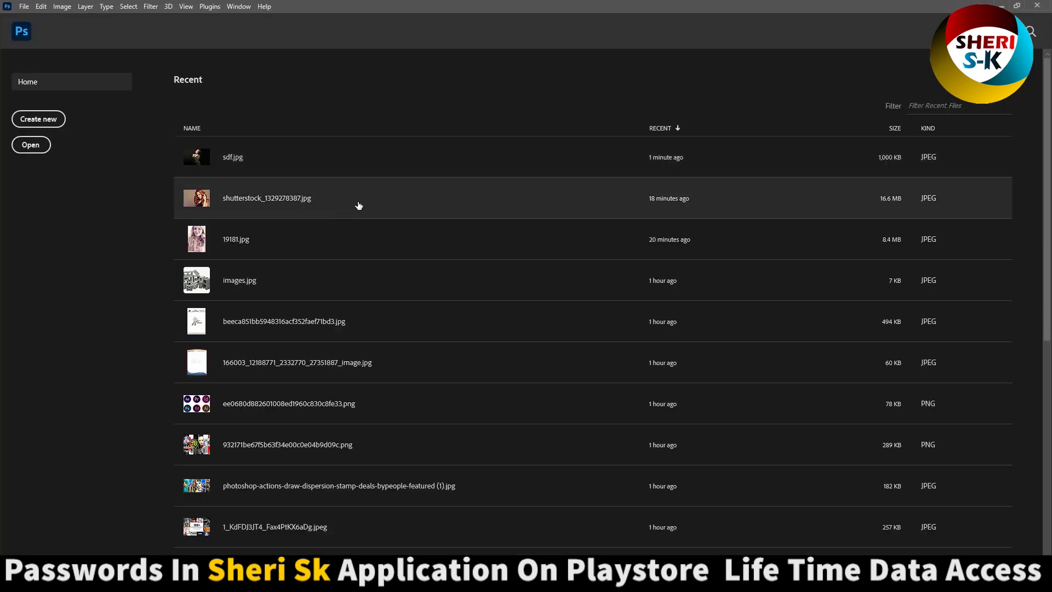
pyautogui.click(344, 156)
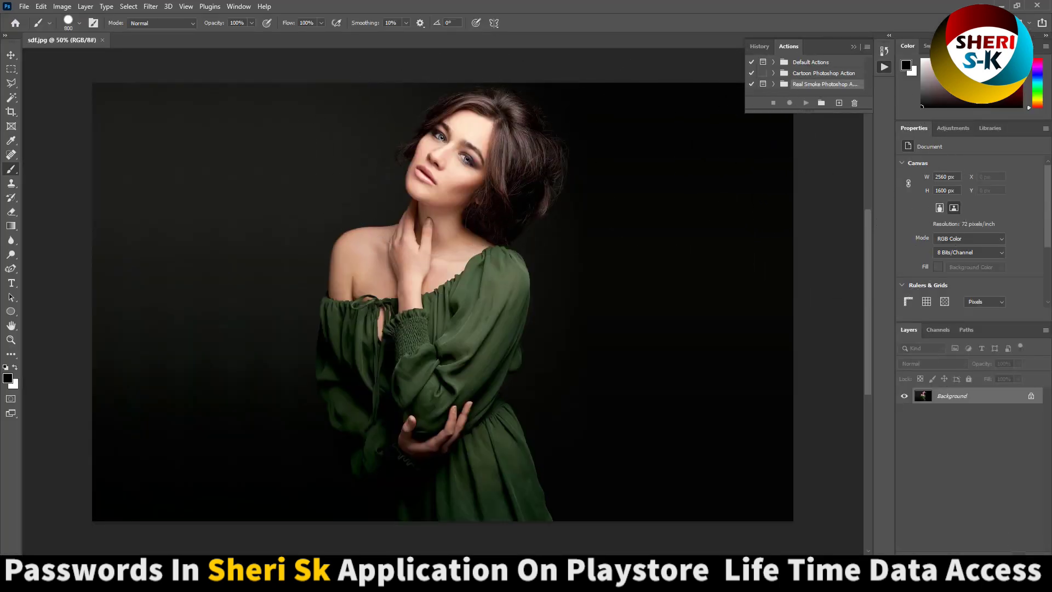
pyautogui.click(1014, 544)
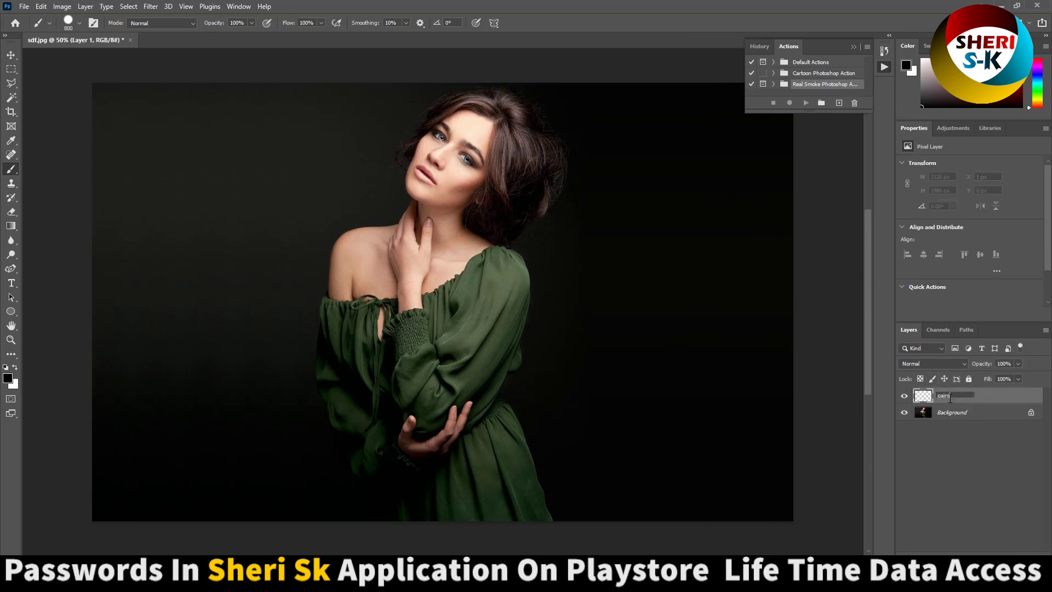
pyautogui.click(950, 398)
pyautogui.write('paint')
pyautogui.press('Return')
# Step: Shrink the brush from 800 to 300 and paint black over the subject
pyautogui.press('[')
pyautogui.press('[')
pyautogui.press('[')
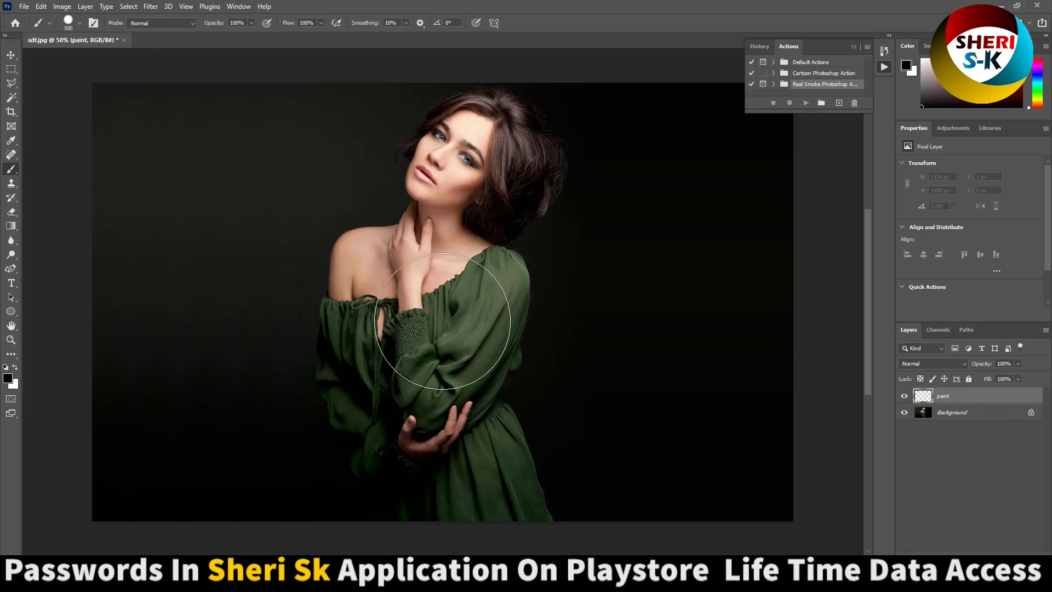
pyautogui.press('[')
pyautogui.press('[')
pyautogui.moveTo(512, 507)
pyautogui.mouseDown()
pyautogui.moveTo(488, 457)
pyautogui.moveTo(497, 445)
pyautogui.moveTo(500, 487)
pyautogui.moveTo(448, 507)
pyautogui.moveTo(413, 496)
pyautogui.moveTo(370, 423)
pyautogui.moveTo(374, 446)
pyautogui.moveTo(450, 441)
pyautogui.moveTo(360, 359)
pyautogui.moveTo(344, 359)
pyautogui.moveTo(369, 399)
pyautogui.moveTo(474, 405)
pyautogui.moveTo(487, 258)
pyautogui.moveTo(452, 304)
pyautogui.moveTo(500, 298)
pyautogui.moveTo(425, 328)
pyautogui.moveTo(380, 329)
pyautogui.moveTo(359, 299)
pyautogui.moveTo(351, 313)
pyautogui.moveTo(363, 278)
pyautogui.moveTo(400, 261)
pyautogui.moveTo(391, 281)
pyautogui.moveTo(369, 263)
pyautogui.moveTo(430, 252)
pyautogui.moveTo(447, 160)
pyautogui.moveTo(436, 166)
pyautogui.moveTo(470, 128)
pyautogui.moveTo(511, 141)
pyautogui.moveTo(520, 171)
pyautogui.moveTo(511, 205)
pyautogui.moveTo(487, 221)
pyautogui.moveTo(486, 291)
pyautogui.mouseUp()
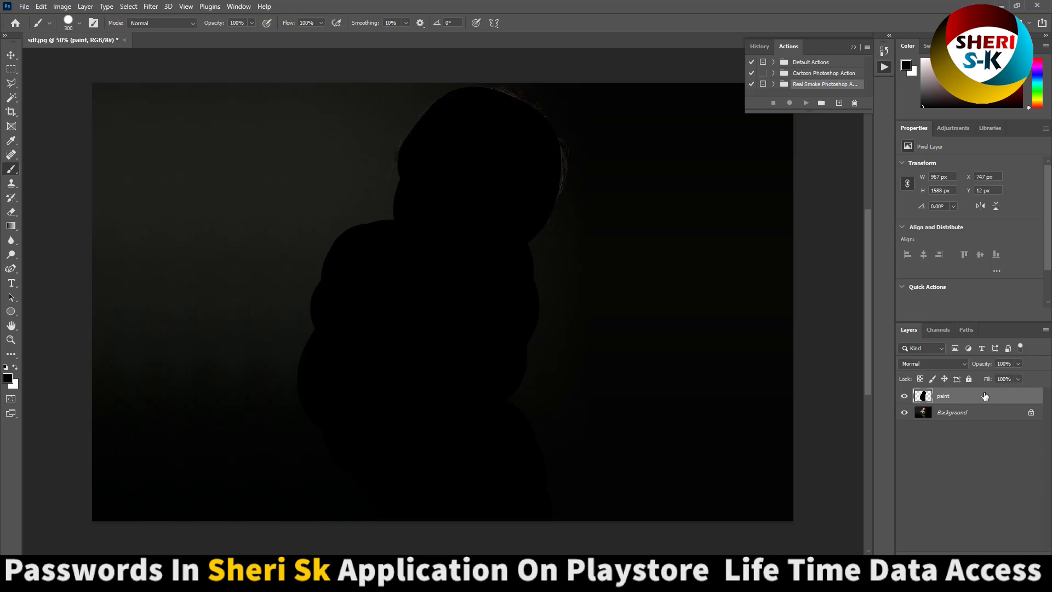
# Step: Expand the Real Smoke set, play its Play me action and dismiss the finish message
pyautogui.click(778, 84)
pyautogui.click(781, 86)
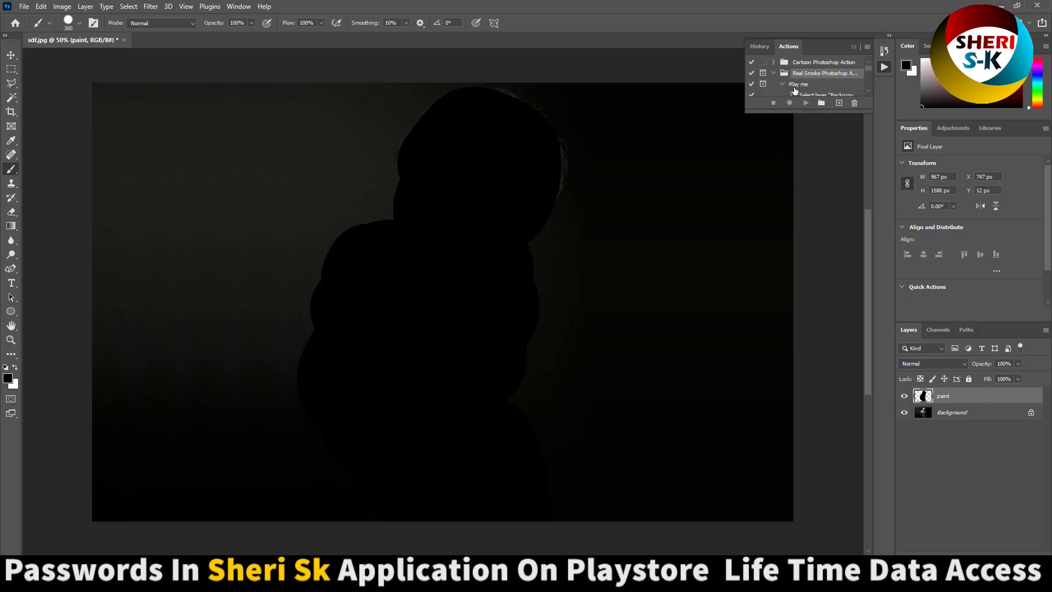
pyautogui.click(806, 102)
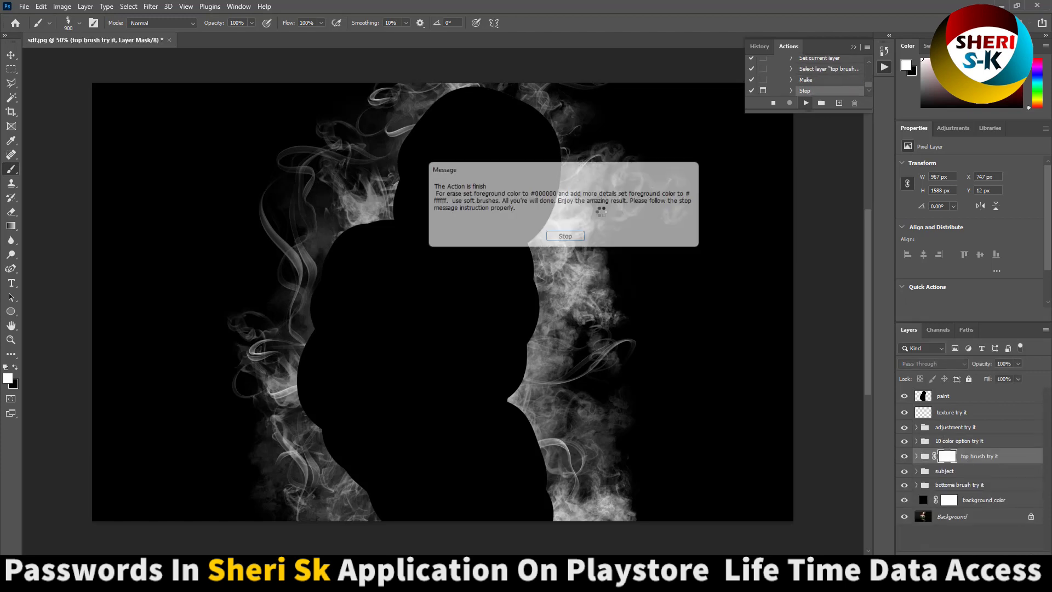
pyautogui.click(567, 240)
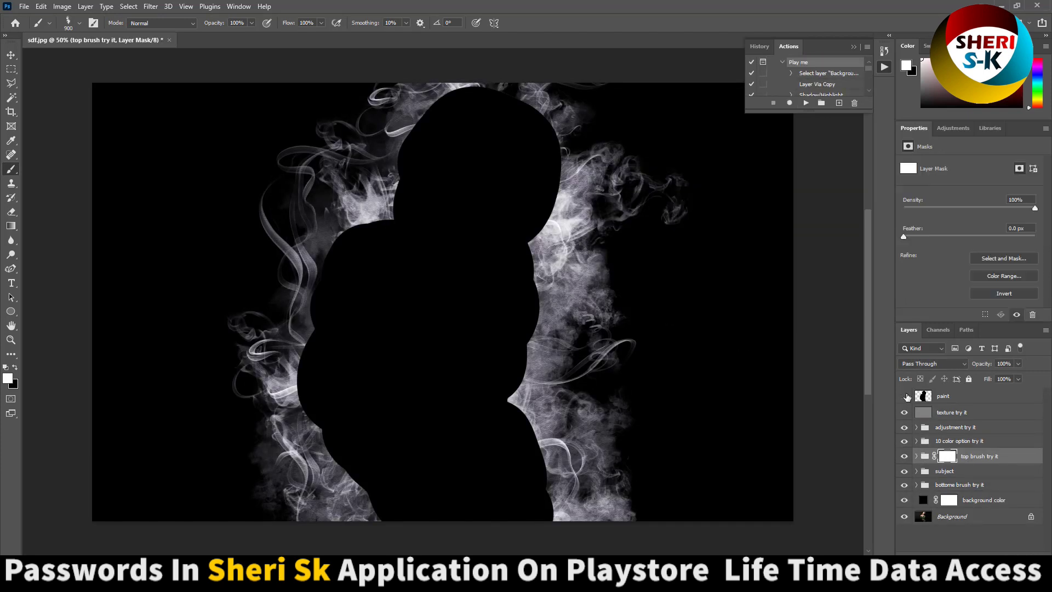
# Step: Hide the paint layer and toggle the adjustment, smoke, subject and background groups to compare
pyautogui.click(905, 396)
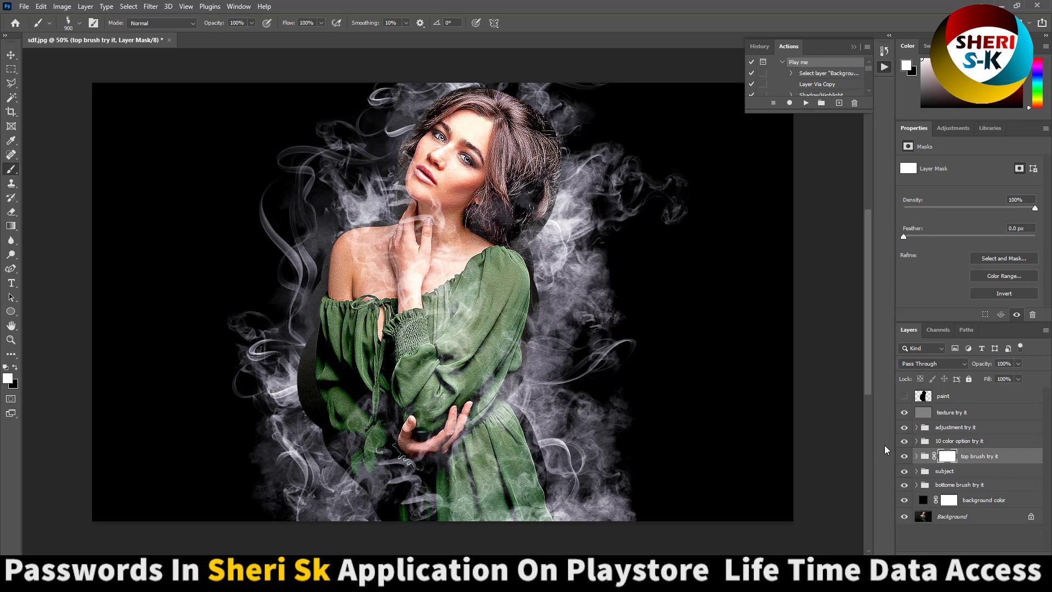
pyautogui.click(904, 428)
pyautogui.click(905, 428)
pyautogui.click(904, 456)
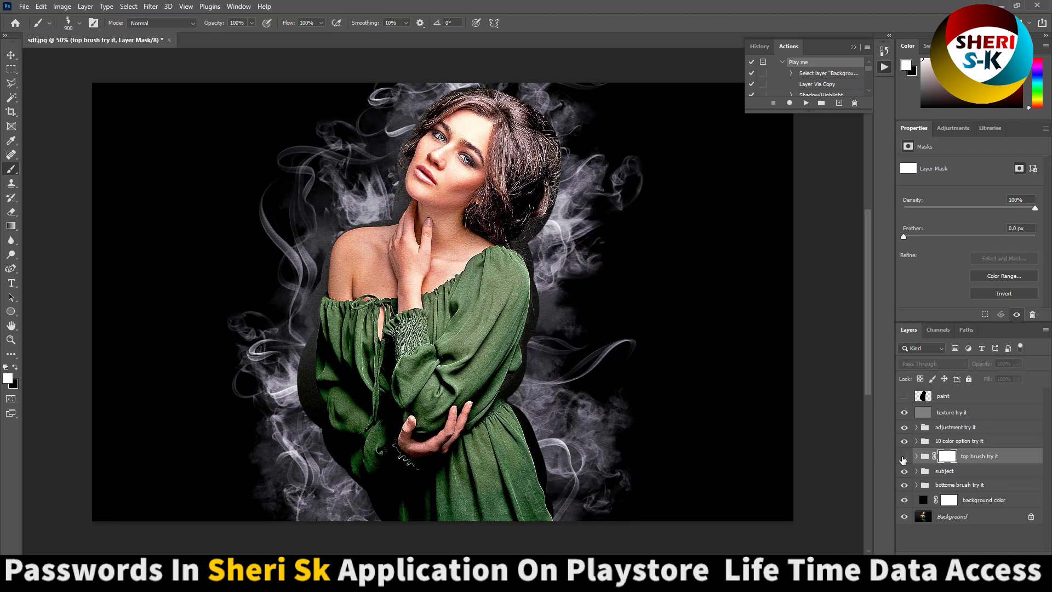
pyautogui.click(905, 457)
pyautogui.click(903, 472)
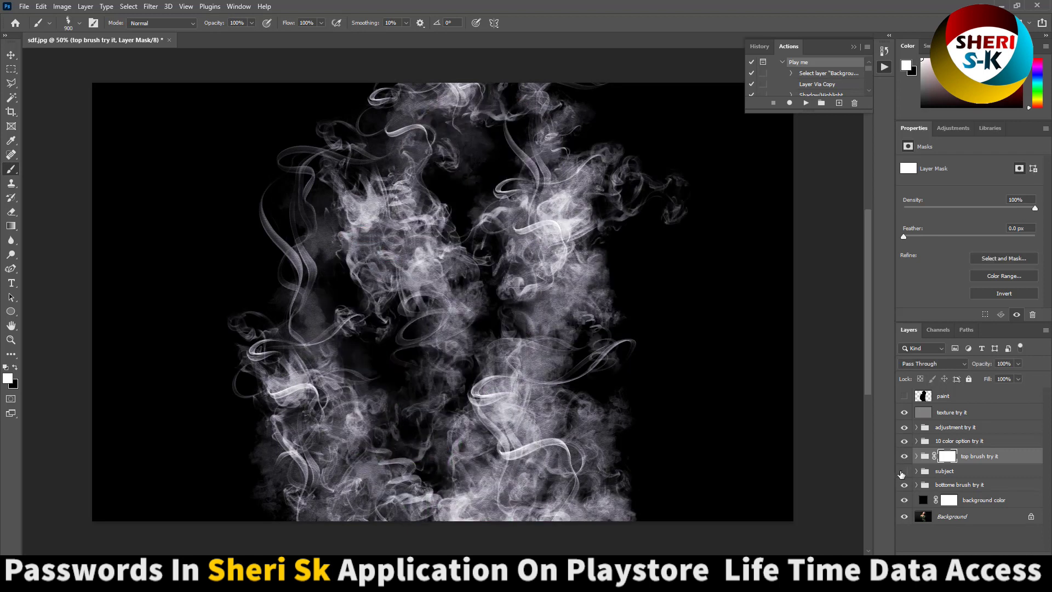
pyautogui.click(904, 472)
pyautogui.click(903, 485)
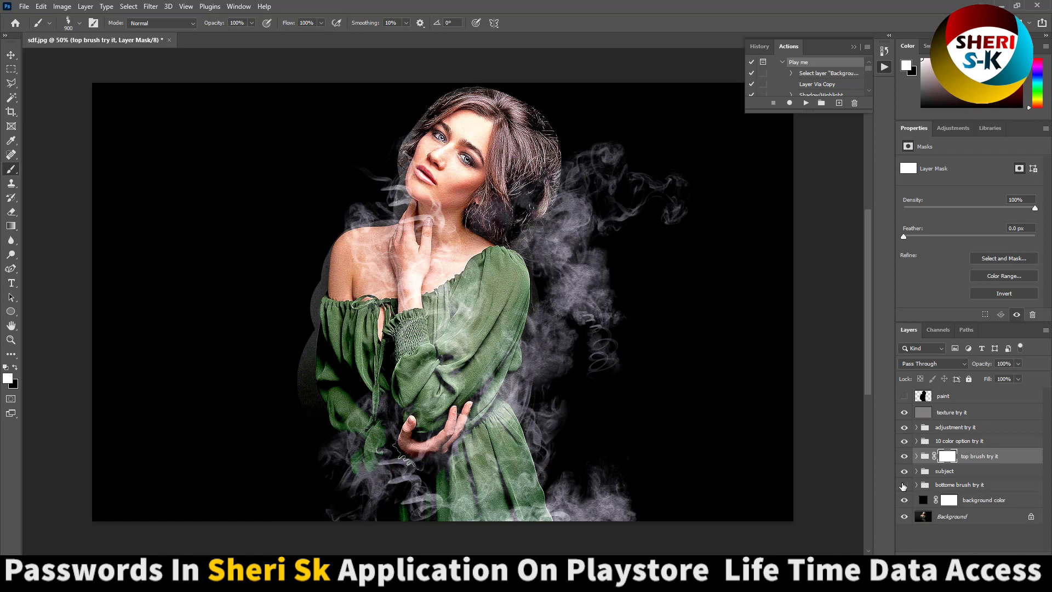
pyautogui.click(904, 486)
pyautogui.click(904, 500)
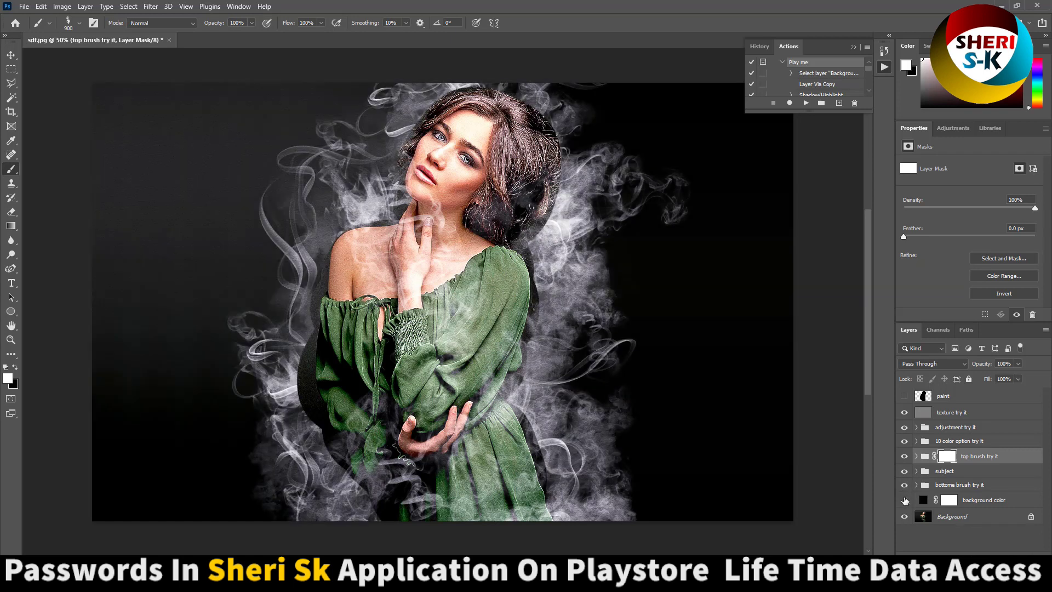
pyautogui.click(905, 499)
# Step: Collapse the Real Smoke action set and switch to the Rectangular Marquee tool
pyautogui.scroll(2, 795, 75)
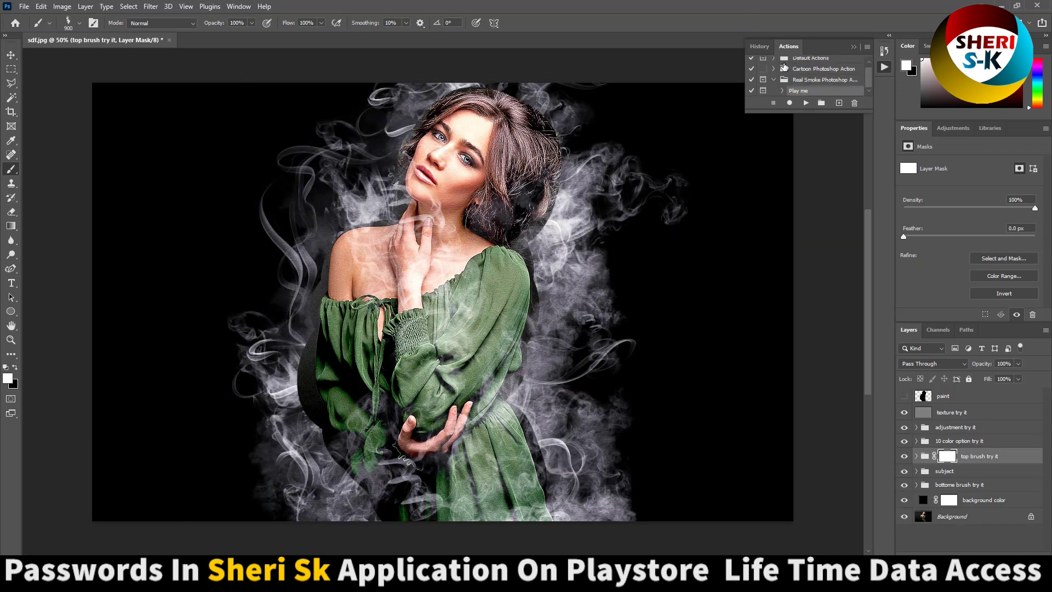
pyautogui.scroll(1, 798, 81)
pyautogui.click(773, 84)
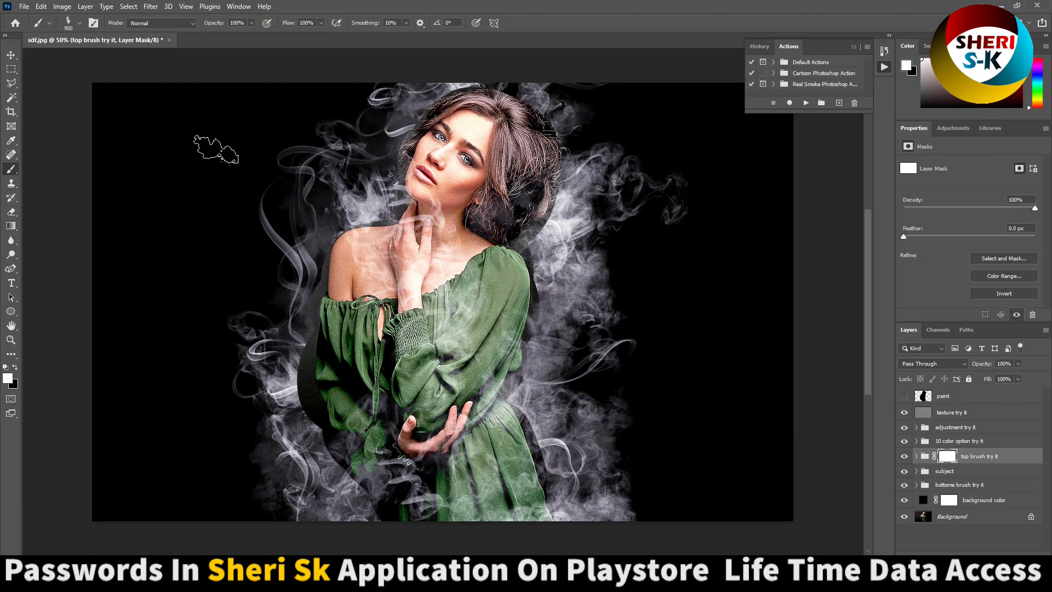
pyautogui.click(11, 70)
# Step: Close sdf.jpg without saving changes and clear the Explorer file selection
pyautogui.click(169, 41)
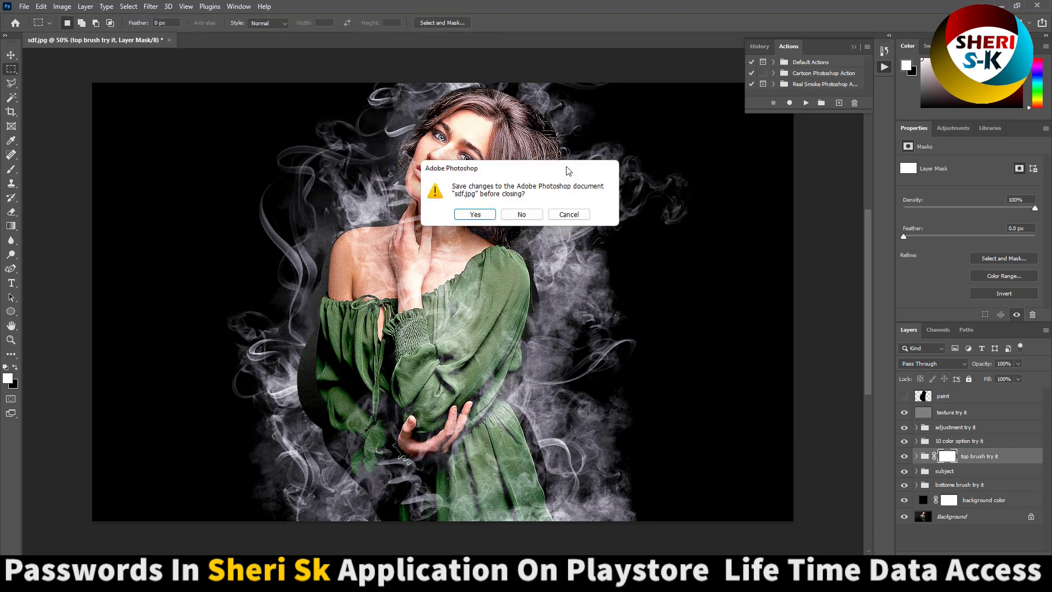
pyautogui.click(522, 214)
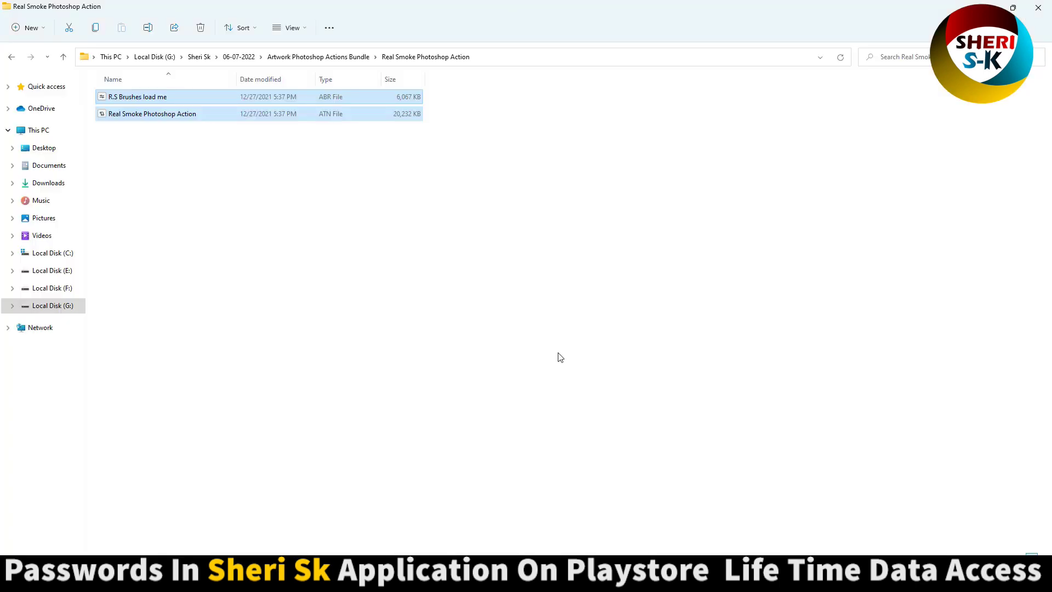
pyautogui.click(559, 357)
# Step: Load the Text Portrait Poster action file from the bundle folder into Photoshop
pyautogui.hotkey('alt', 'Up')
pyautogui.scroll(-2, 550, 357)
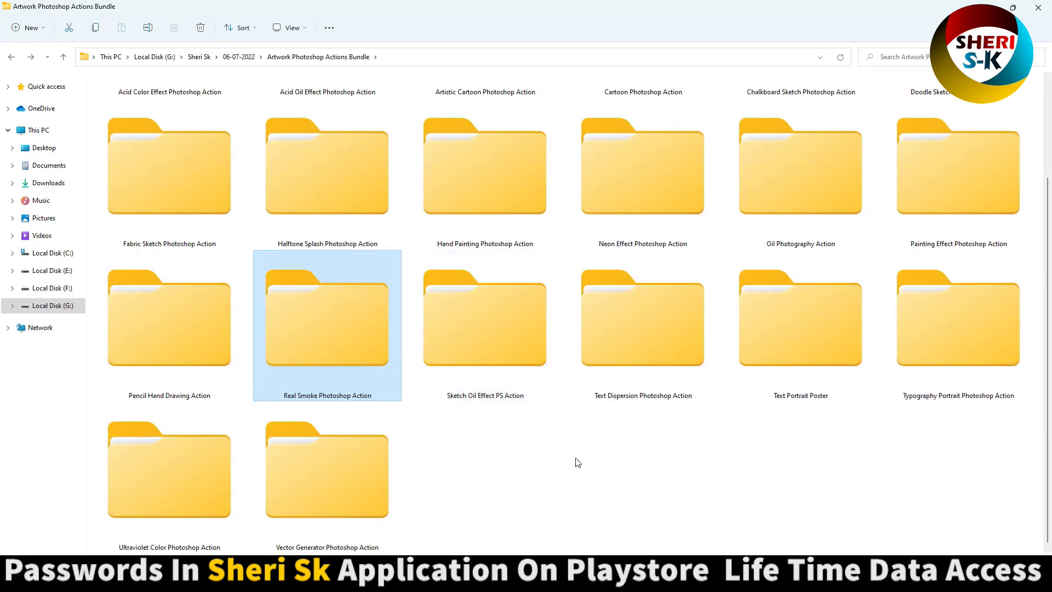
pyautogui.click(796, 331)
pyautogui.doubleClick(796, 331)
pyautogui.doubleClick(146, 96)
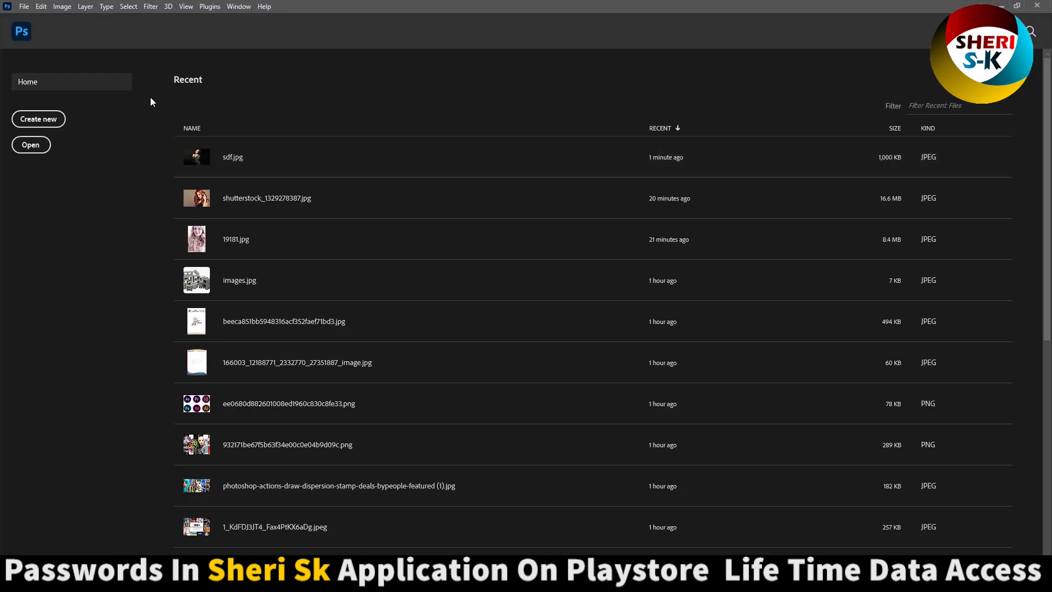
# Step: Reopen sdf.jpg and add a new layer named paint
pyautogui.click(228, 163)
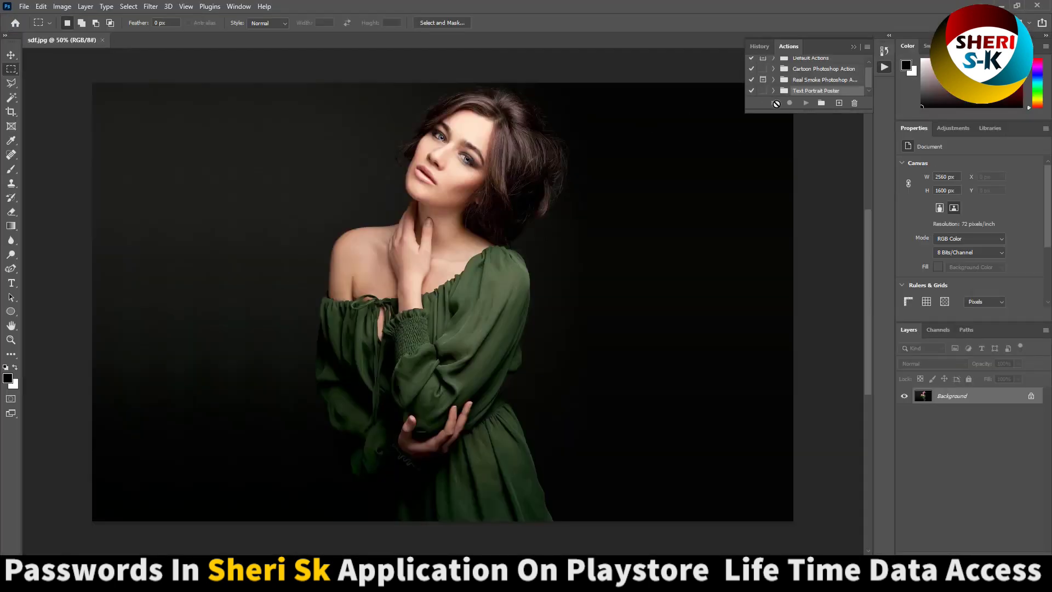
pyautogui.hotkey('ctrl', 'shift', 'alt', 'n')
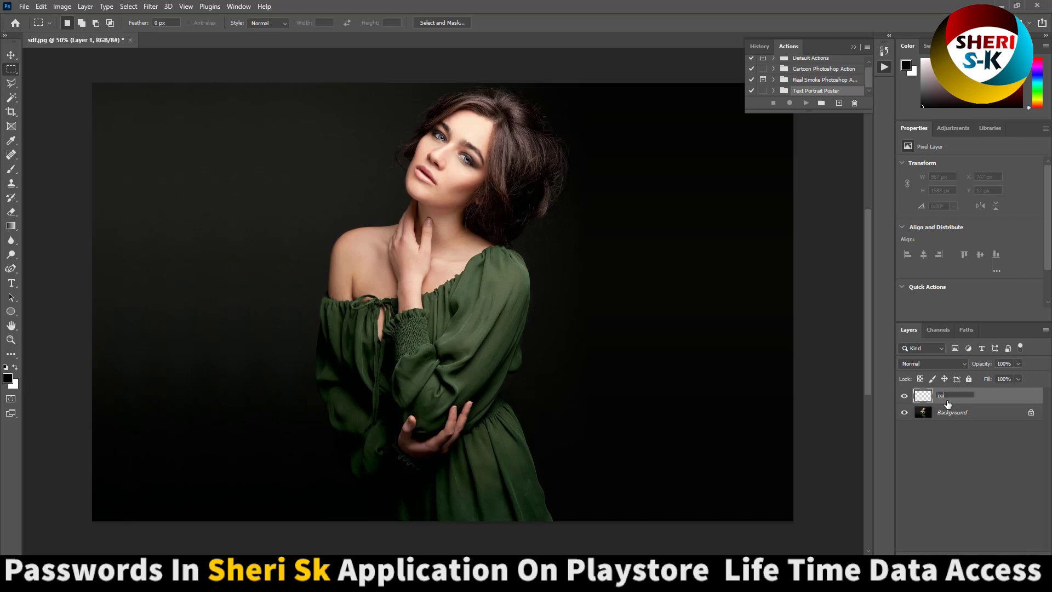
pyautogui.press('Return')
# Step: Paint black over the woman's chest, hair, shoulder and dress with a 300 px Soft Round brush
pyautogui.click(13, 170)
pyautogui.click(74, 22)
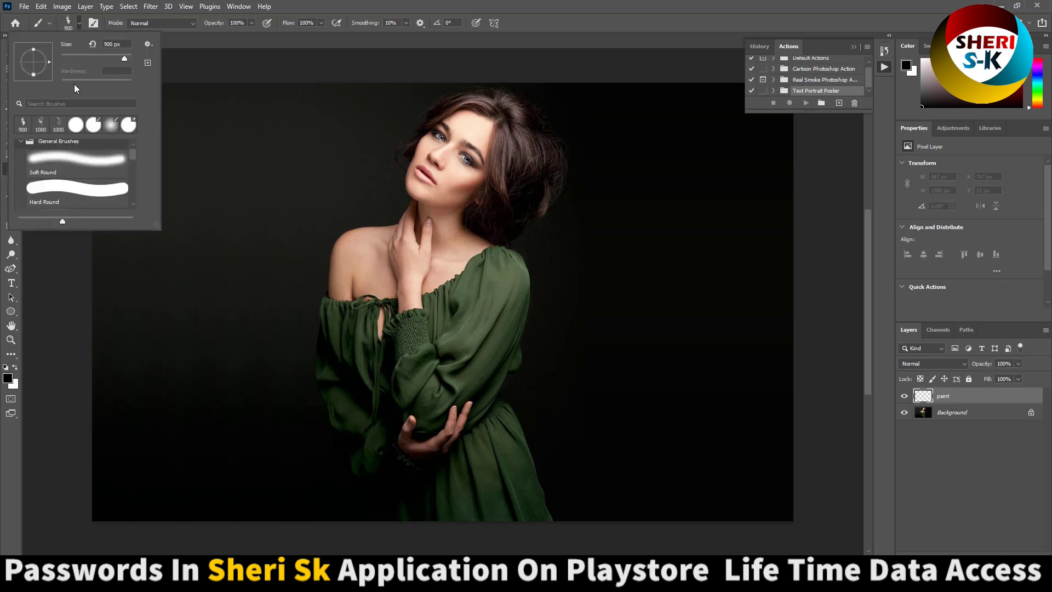
pyautogui.click(76, 185)
pyautogui.click(83, 169)
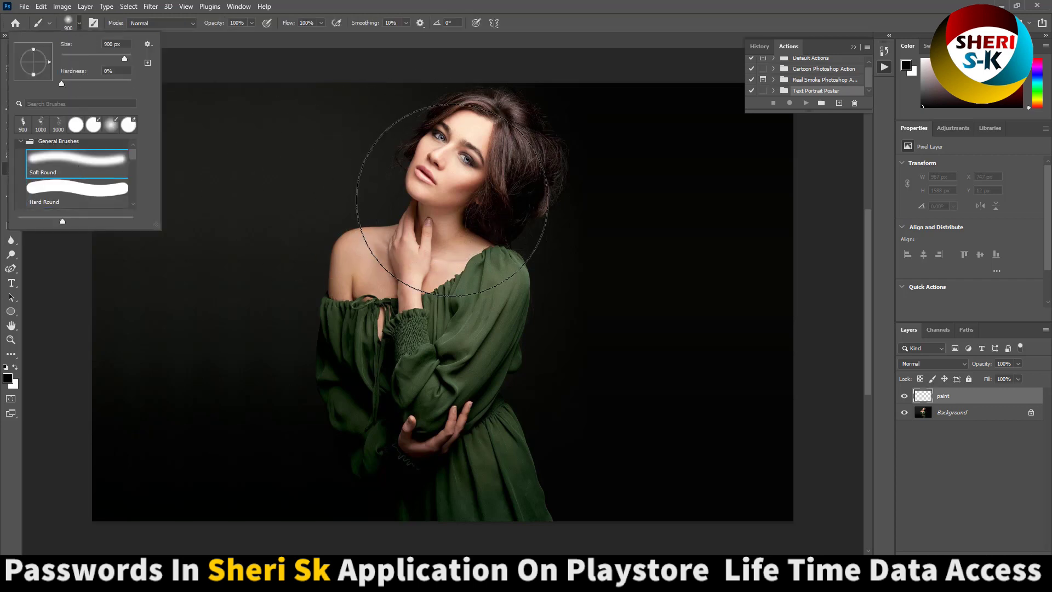
pyautogui.click(429, 311)
pyautogui.press('[')
pyautogui.press('[')
pyautogui.press('[')
pyautogui.press('[')
pyautogui.press('[')
pyautogui.press('[')
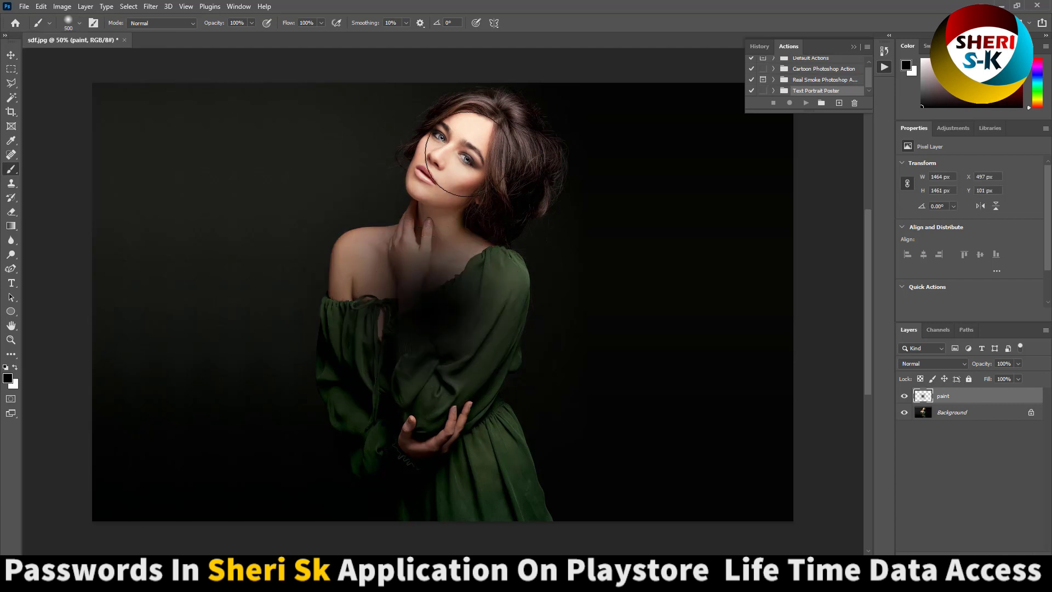
pyautogui.moveTo(528, 159)
pyautogui.mouseDown()
pyautogui.moveTo(498, 223)
pyautogui.moveTo(530, 180)
pyautogui.moveTo(478, 131)
pyautogui.moveTo(482, 119)
pyautogui.moveTo(422, 163)
pyautogui.moveTo(488, 120)
pyautogui.moveTo(472, 180)
pyautogui.moveTo(403, 223)
pyautogui.moveTo(366, 249)
pyautogui.mouseUp()
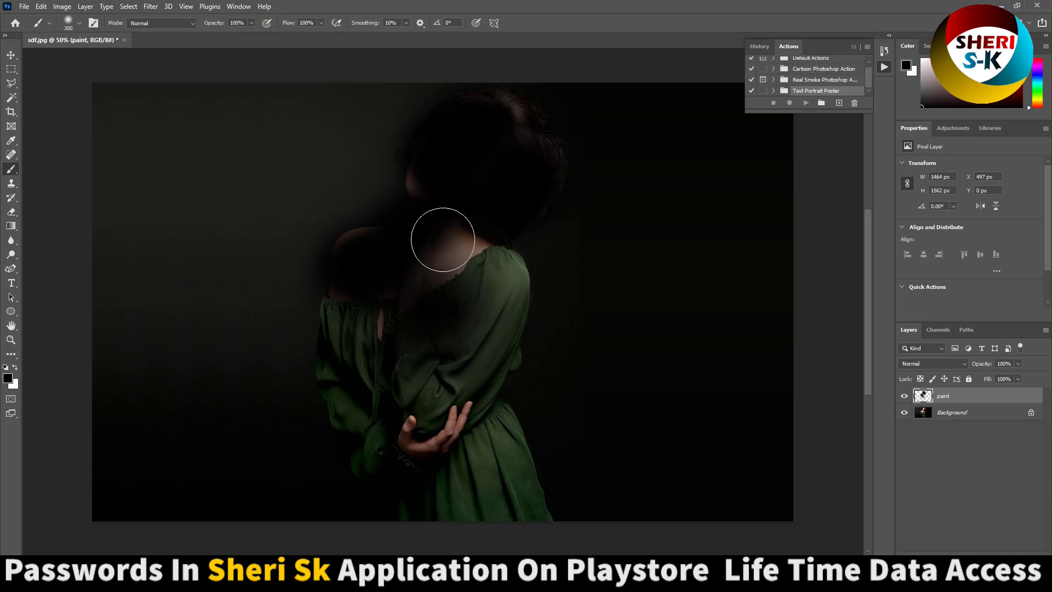
pyautogui.moveTo(443, 239)
pyautogui.mouseDown()
pyautogui.moveTo(435, 184)
pyautogui.moveTo(480, 270)
pyautogui.moveTo(472, 243)
pyautogui.moveTo(508, 295)
pyautogui.moveTo(502, 283)
pyautogui.moveTo(484, 527)
pyautogui.moveTo(519, 529)
pyautogui.moveTo(532, 545)
pyautogui.moveTo(503, 434)
pyautogui.moveTo(518, 559)
pyautogui.moveTo(432, 524)
pyautogui.moveTo(388, 480)
pyautogui.moveTo(463, 475)
pyautogui.moveTo(345, 366)
pyautogui.moveTo(350, 285)
pyautogui.moveTo(336, 464)
pyautogui.moveTo(354, 392)
pyautogui.moveTo(349, 282)
pyautogui.moveTo(368, 256)
pyautogui.moveTo(433, 269)
pyautogui.moveTo(459, 455)
pyautogui.moveTo(430, 368)
pyautogui.moveTo(371, 308)
pyautogui.mouseUp()
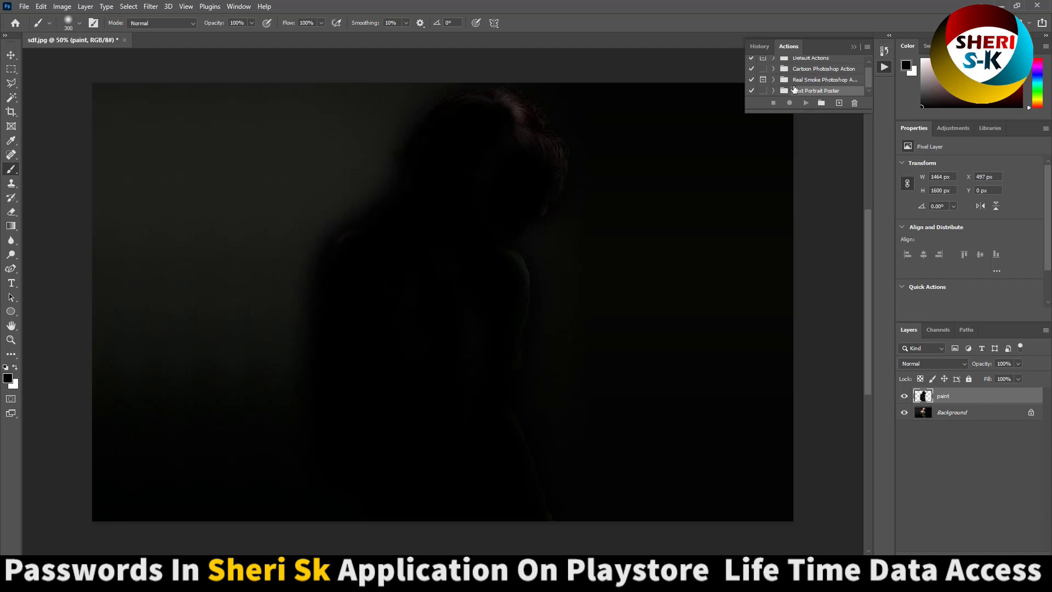
# Step: Run the Text Portrait Poster action, then toggle its lorem ipsum text, base and background layers
pyautogui.click(807, 103)
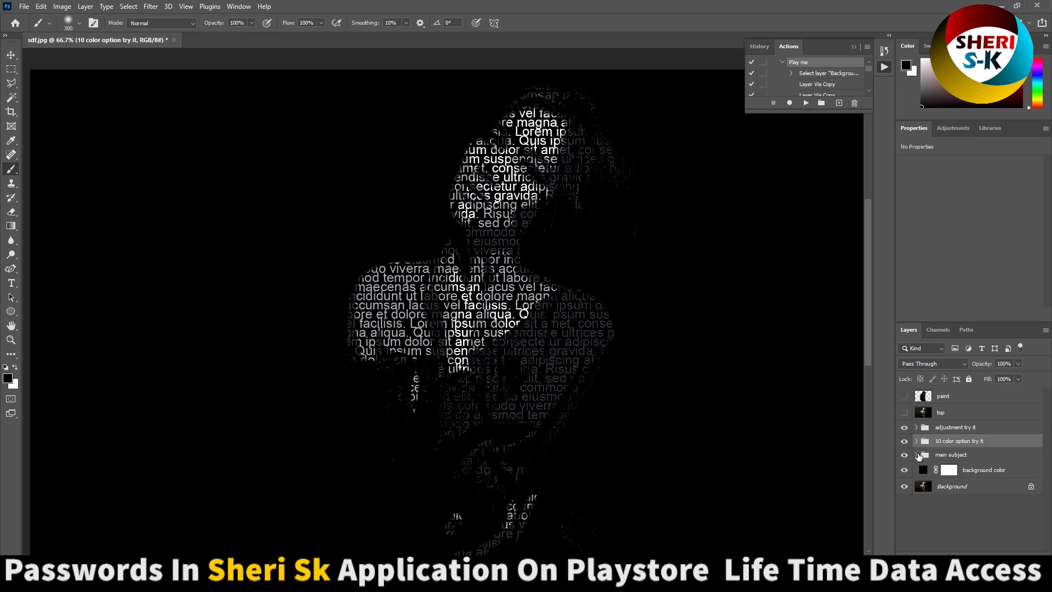
pyautogui.click(916, 456)
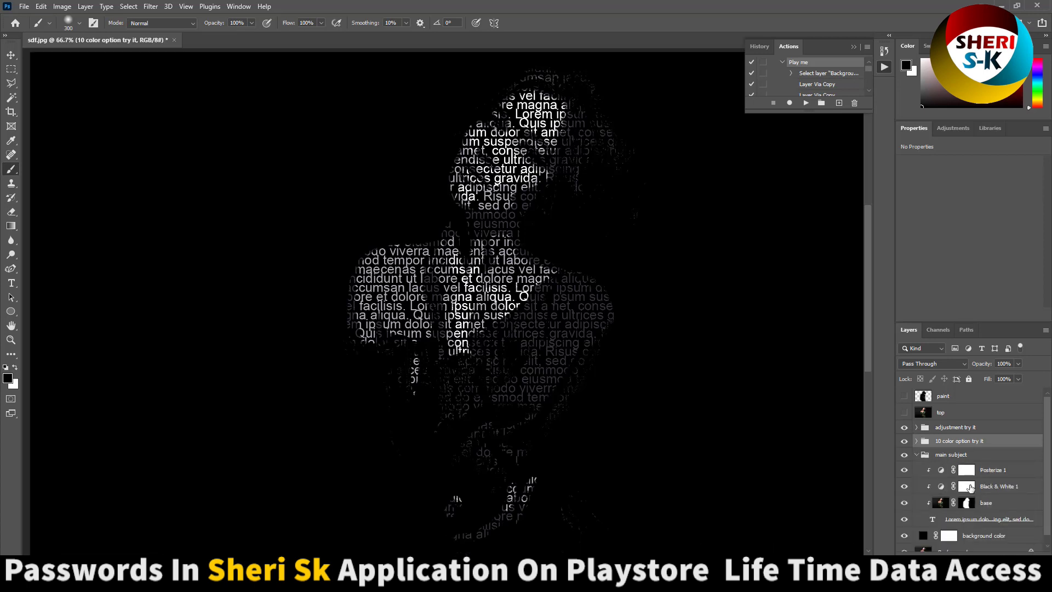
pyautogui.click(905, 511)
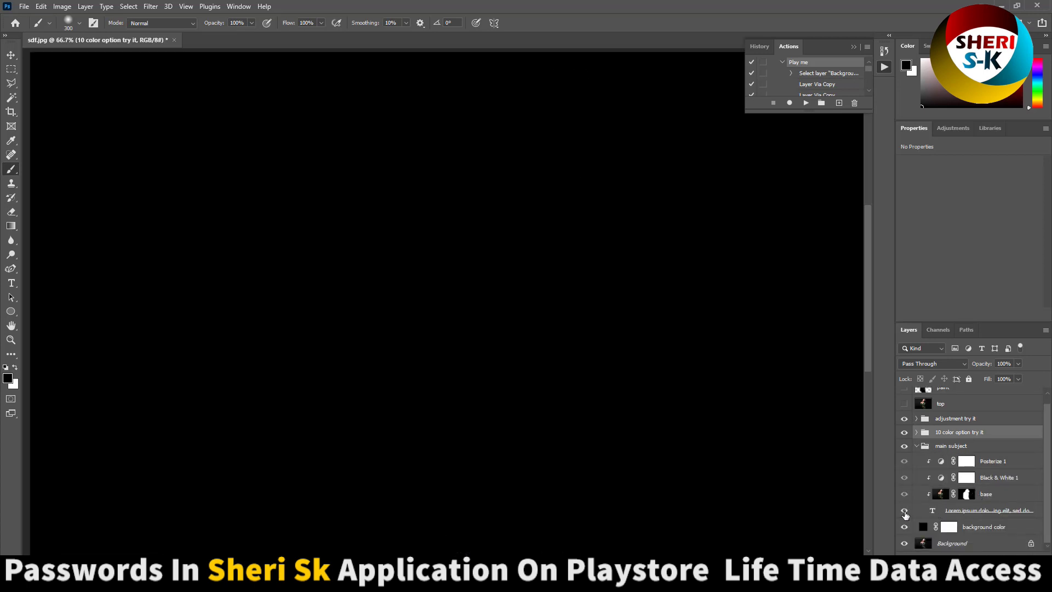
pyautogui.click(905, 511)
pyautogui.click(905, 494)
pyautogui.click(905, 495)
pyautogui.click(905, 527)
pyautogui.click(905, 511)
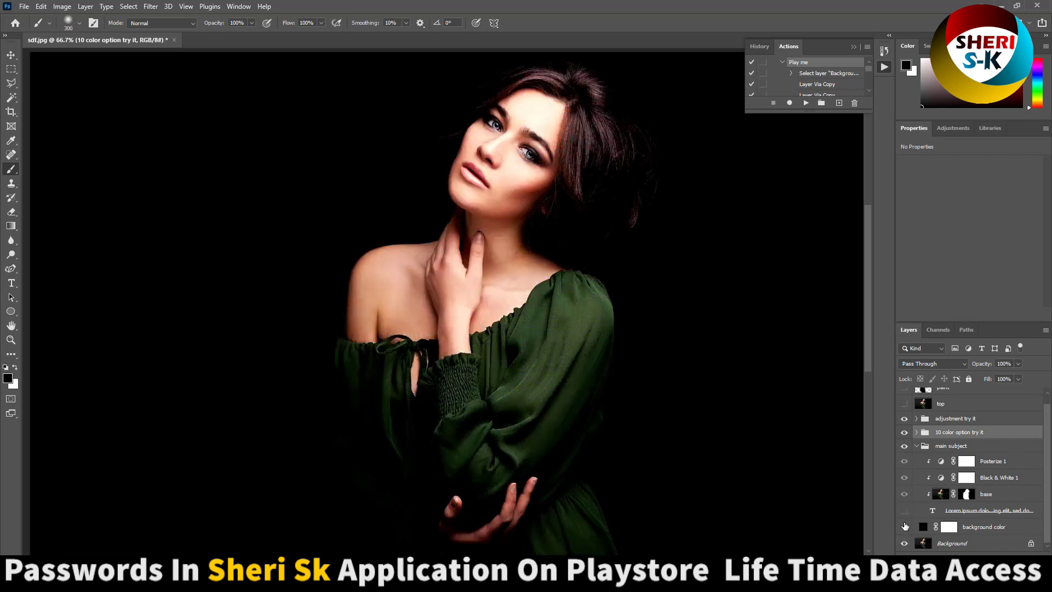
pyautogui.click(782, 63)
# Step: Close sdf.jpg without saving and load the Fabric Sketch action file into Photoshop
pyautogui.click(174, 40)
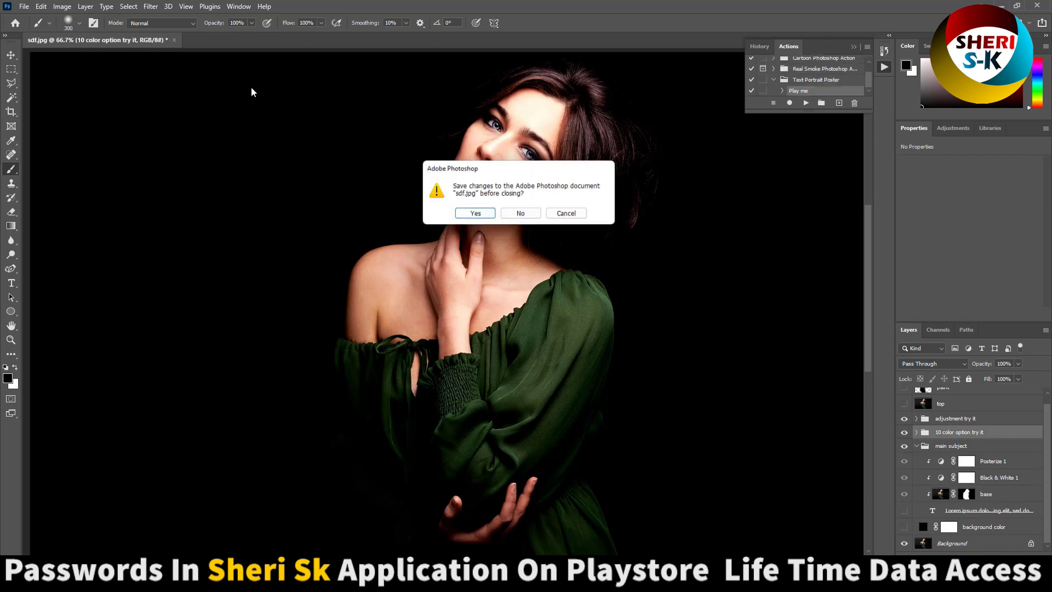
pyautogui.click(519, 212)
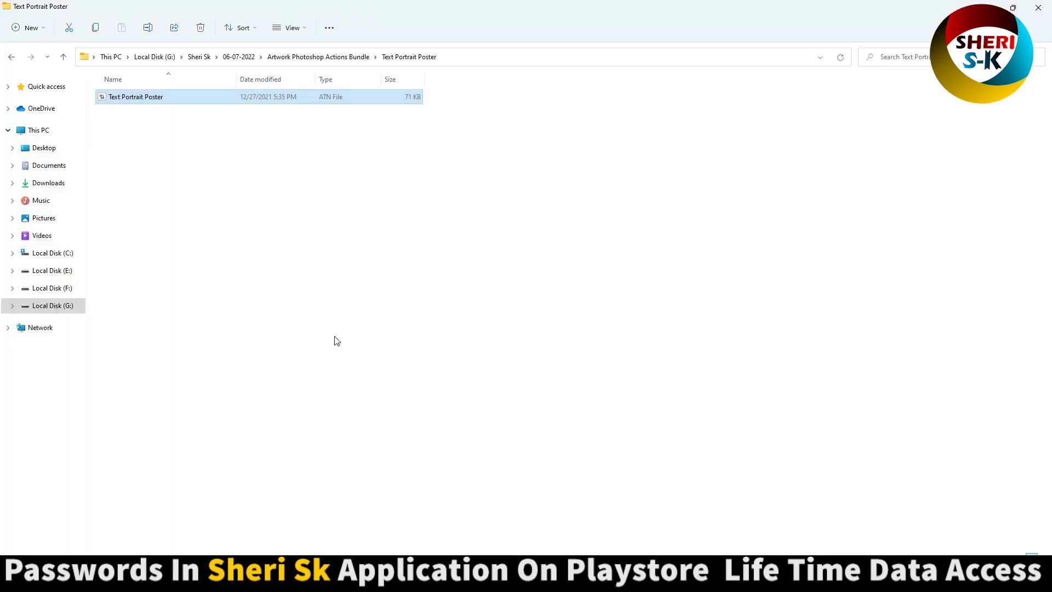
pyautogui.hotkey('alt', 'Up')
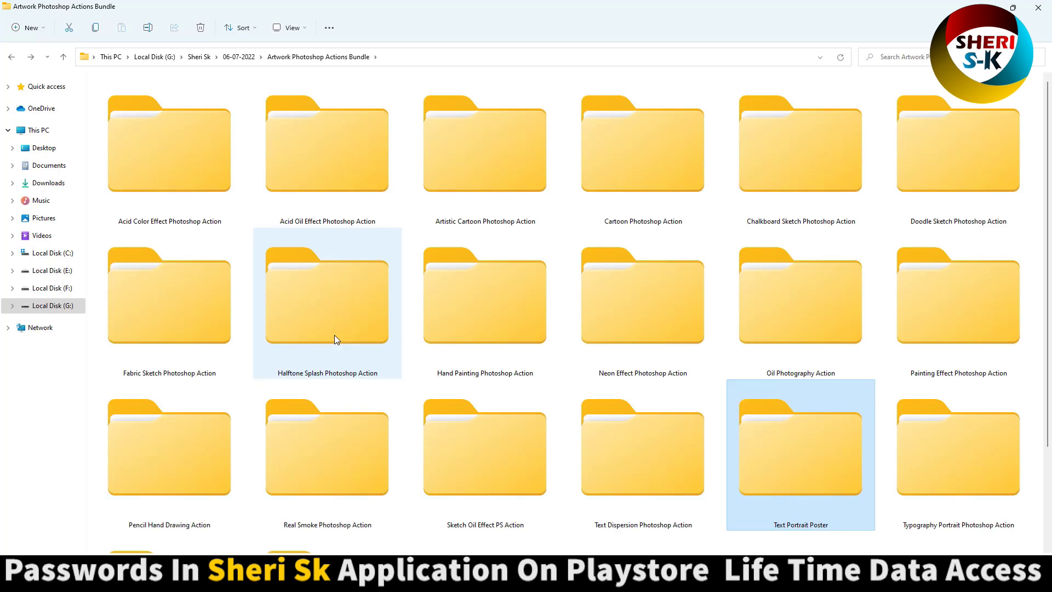
pyautogui.doubleClick(215, 326)
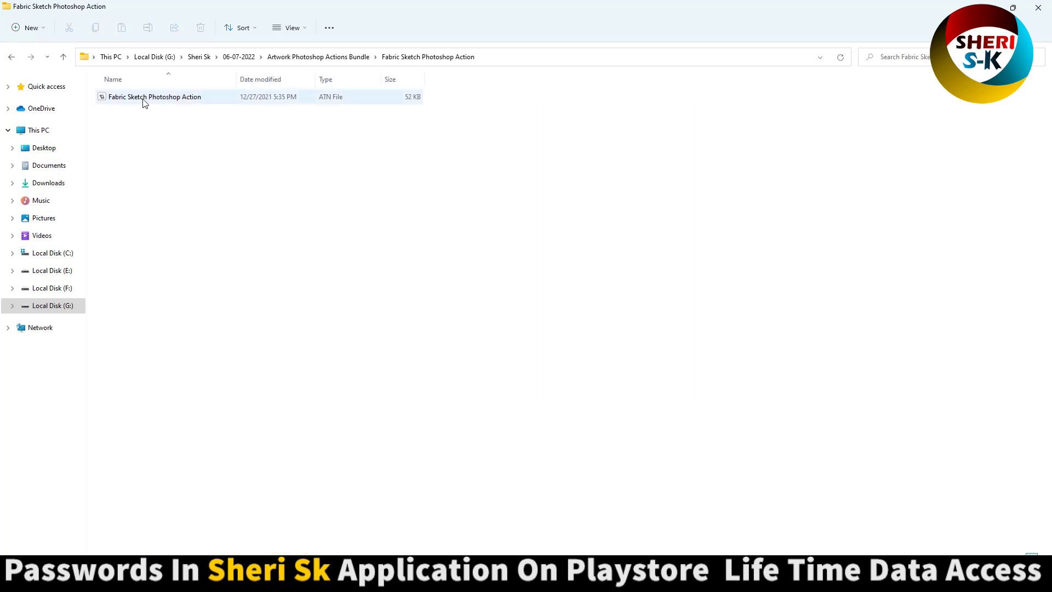
pyautogui.doubleClick(142, 99)
# Step: Open sdf.jpg, start Fabric Sketch's Play me past the warning, and paint over the woman's chest to hair
pyautogui.click(241, 157)
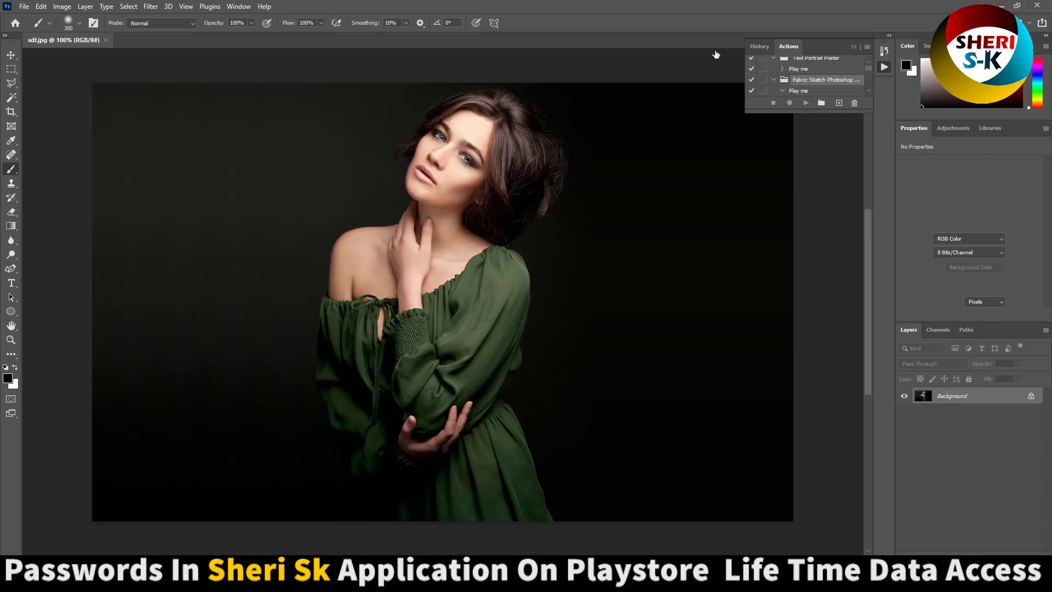
pyautogui.click(806, 102)
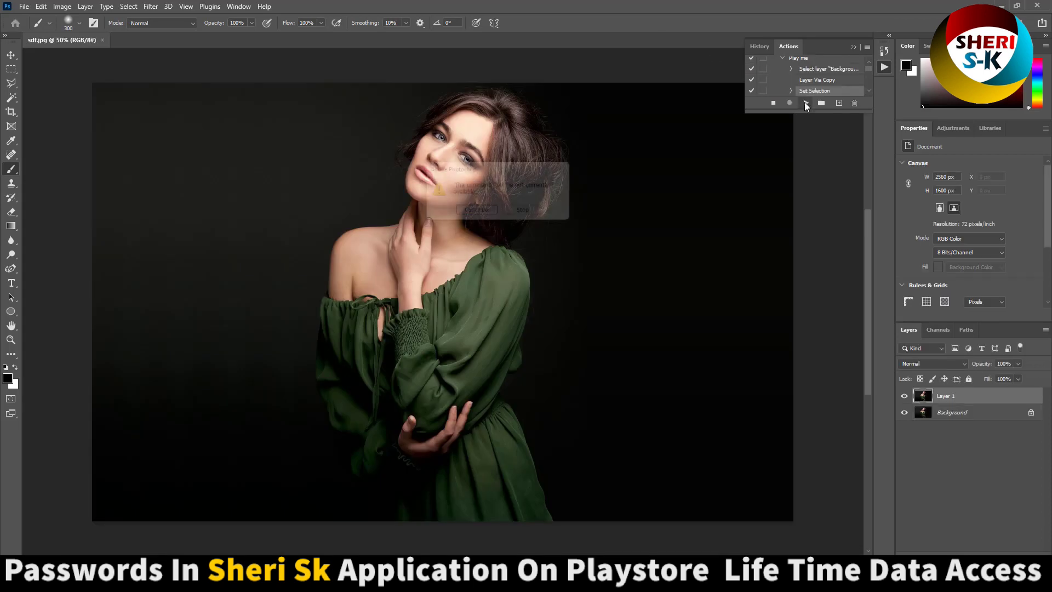
pyautogui.press('Return')
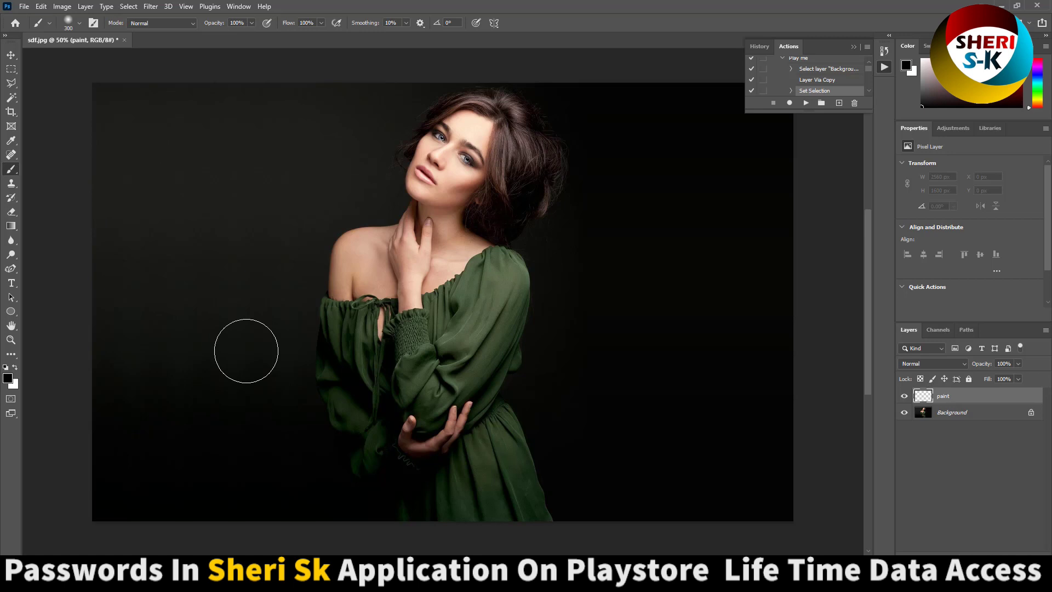
pyautogui.moveTo(422, 296)
pyautogui.mouseDown()
pyautogui.moveTo(492, 118)
pyautogui.moveTo(424, 155)
pyautogui.moveTo(492, 139)
pyautogui.moveTo(334, 289)
pyautogui.moveTo(382, 249)
pyautogui.moveTo(361, 263)
pyautogui.moveTo(462, 225)
pyautogui.moveTo(471, 481)
pyautogui.moveTo(485, 235)
pyautogui.moveTo(508, 260)
pyautogui.moveTo(499, 260)
pyautogui.moveTo(492, 305)
pyautogui.moveTo(496, 531)
pyautogui.moveTo(527, 523)
pyautogui.moveTo(465, 521)
pyautogui.moveTo(390, 456)
pyautogui.moveTo(326, 255)
pyautogui.moveTo(358, 447)
pyautogui.moveTo(357, 357)
pyautogui.moveTo(409, 355)
pyautogui.moveTo(412, 430)
pyautogui.moveTo(398, 425)
pyautogui.moveTo(408, 518)
pyautogui.moveTo(518, 498)
pyautogui.moveTo(491, 440)
pyautogui.moveTo(560, 553)
pyautogui.moveTo(424, 293)
pyautogui.moveTo(394, 411)
pyautogui.moveTo(378, 354)
pyautogui.moveTo(388, 446)
pyautogui.moveTo(374, 462)
pyautogui.moveTo(386, 253)
pyautogui.moveTo(369, 258)
pyautogui.moveTo(450, 226)
pyautogui.moveTo(517, 175)
pyautogui.moveTo(482, 429)
pyautogui.moveTo(515, 122)
pyautogui.moveTo(491, 131)
pyautogui.moveTo(518, 203)
pyautogui.moveTo(532, 165)
pyautogui.moveTo(423, 207)
pyautogui.mouseUp()
# Step: Play the Fabric Sketch 'Play me' action to build the sketch
pyautogui.click(792, 83)
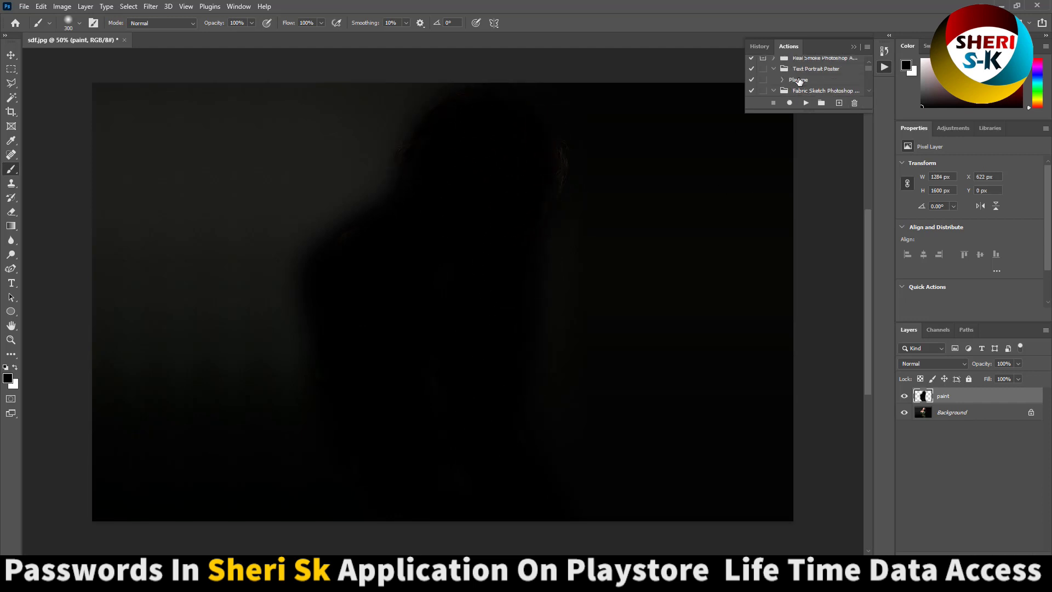
pyautogui.scroll(-1, 801, 85)
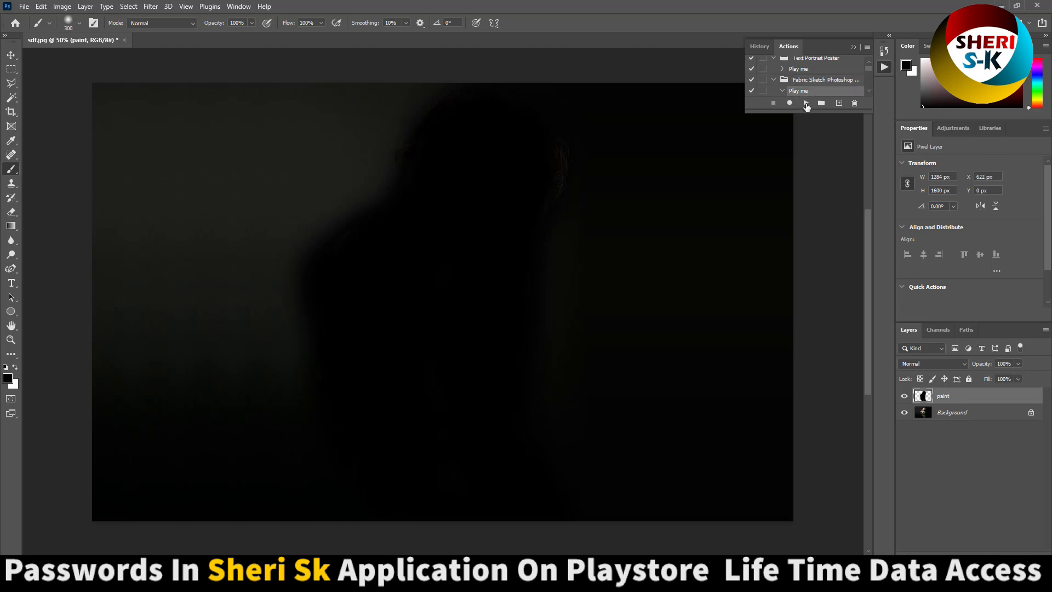
pyautogui.click(806, 103)
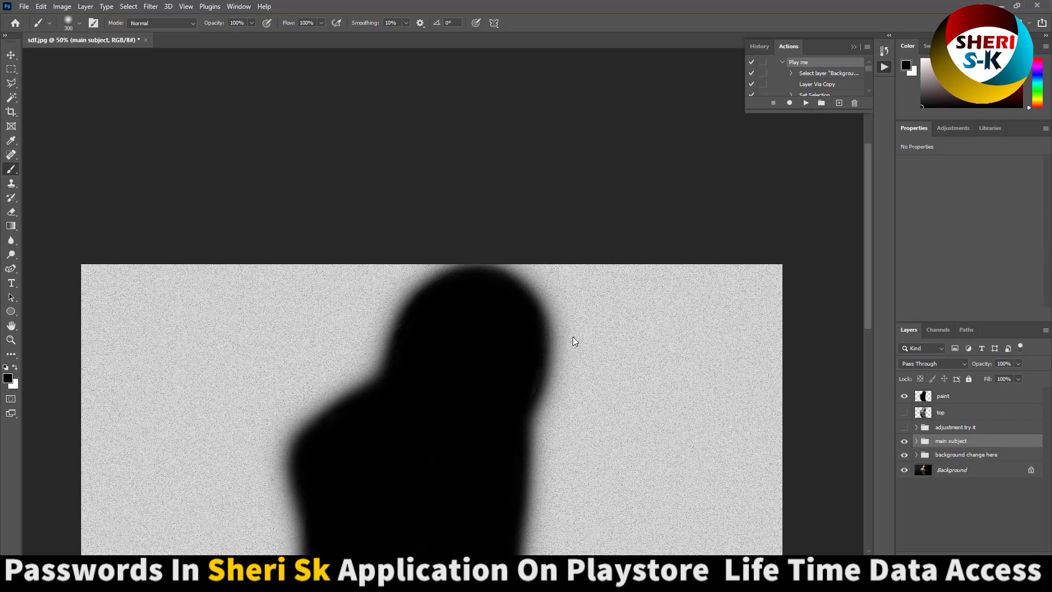
# Step: Hide the paint layer to reveal the black-and-white sketch and collapse the action's steps
pyautogui.click(905, 397)
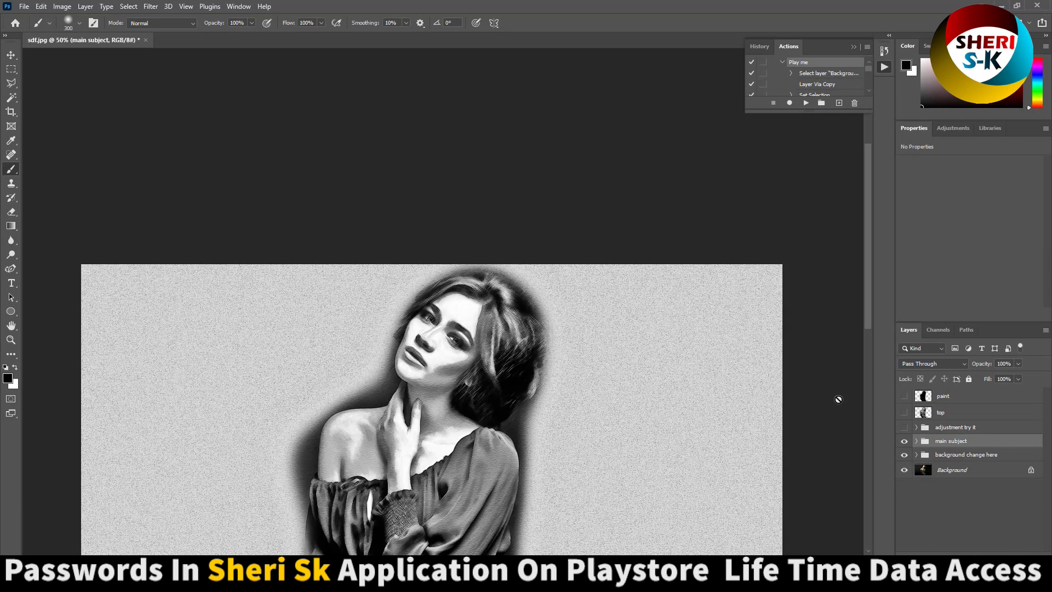
pyautogui.scroll(-5, 630, 370)
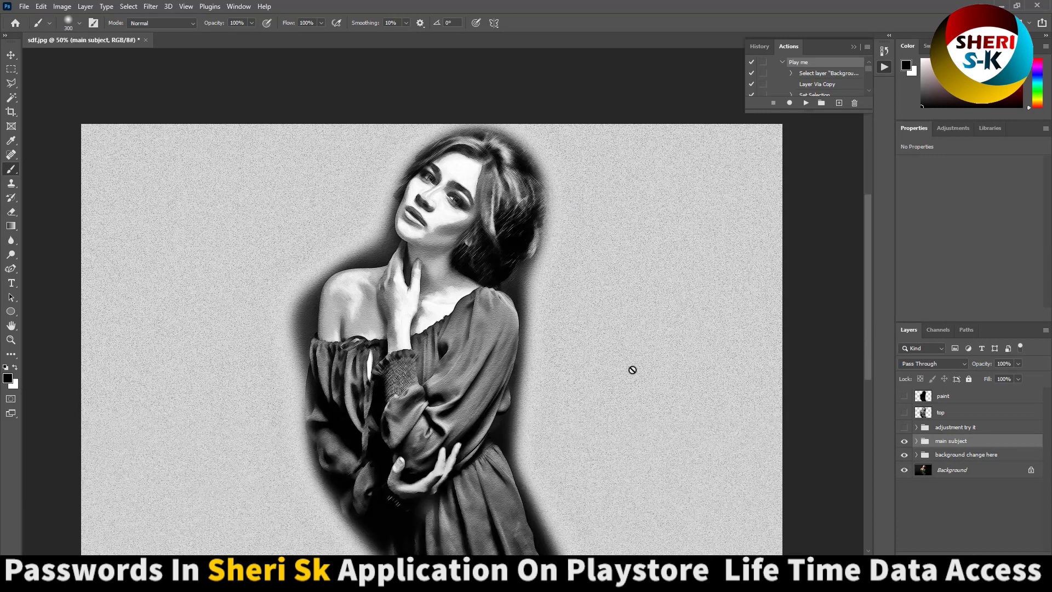
pyautogui.scroll(-1, 632, 370)
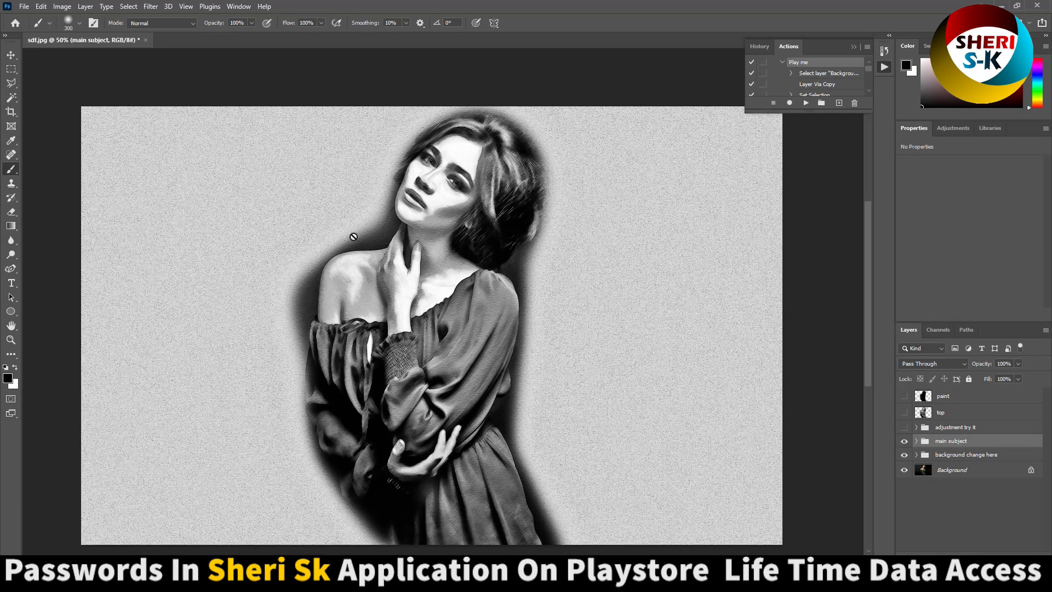
pyautogui.click(783, 61)
# Step: Close sdf.jpg without saving and go up to the actions bundle folder
pyautogui.click(146, 40)
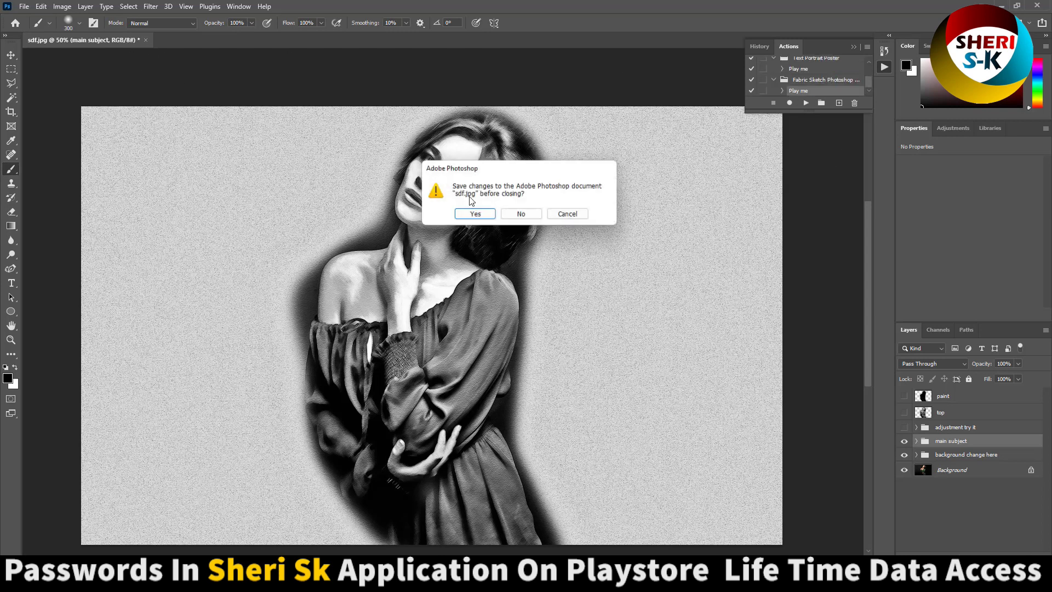
pyautogui.click(518, 215)
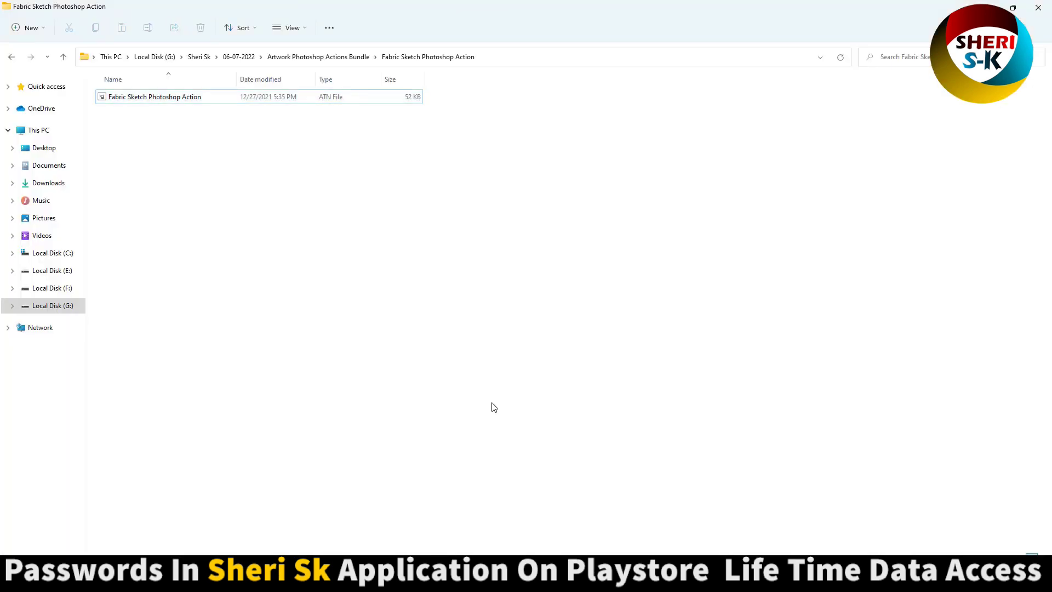
pyautogui.press('BackSpace')
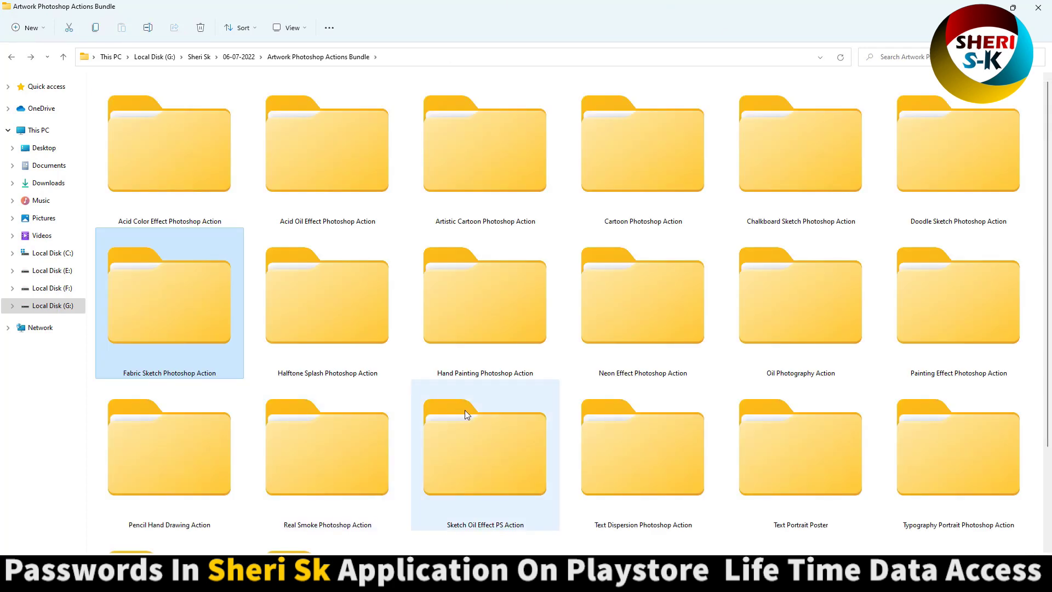
# Step: Open both files from the Hand Painting Photoshop Action folder in Photoshop
pyautogui.click(492, 332)
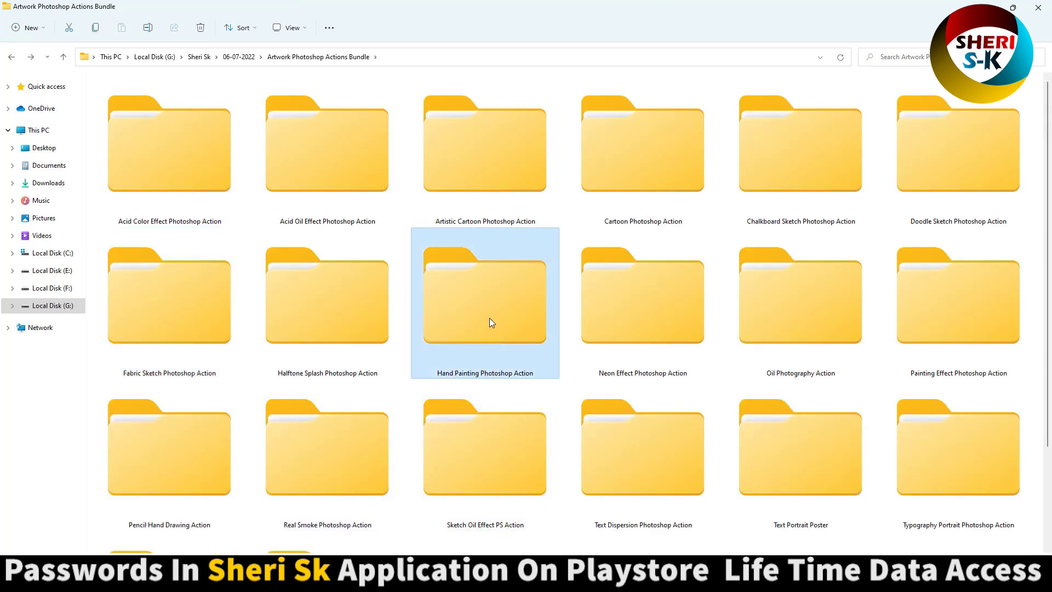
pyautogui.doubleClick(490, 319)
pyautogui.moveTo(192, 154); pyautogui.dragTo(127, 114)
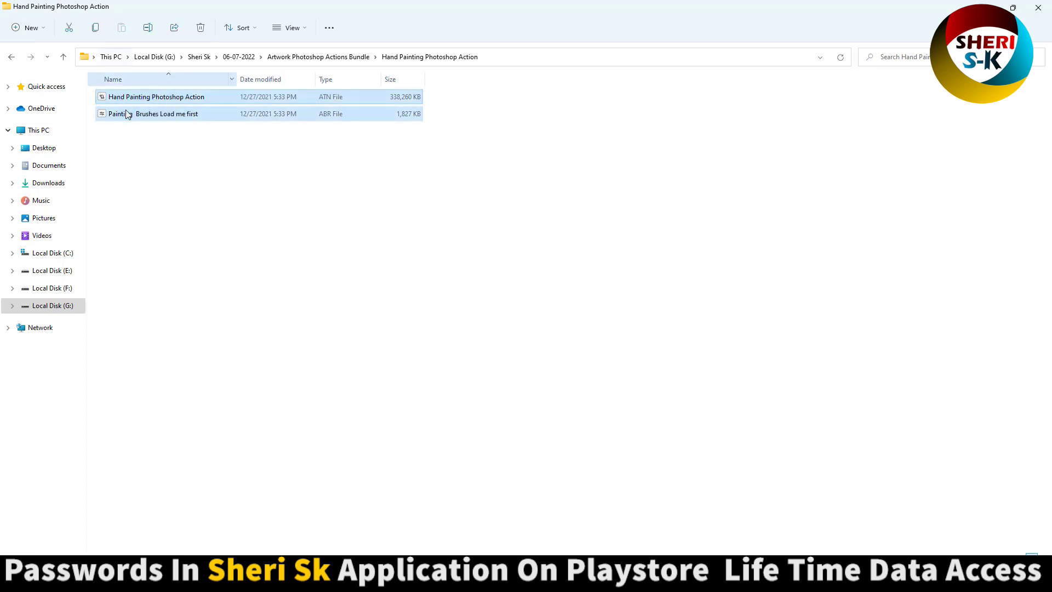
pyautogui.press('Return')
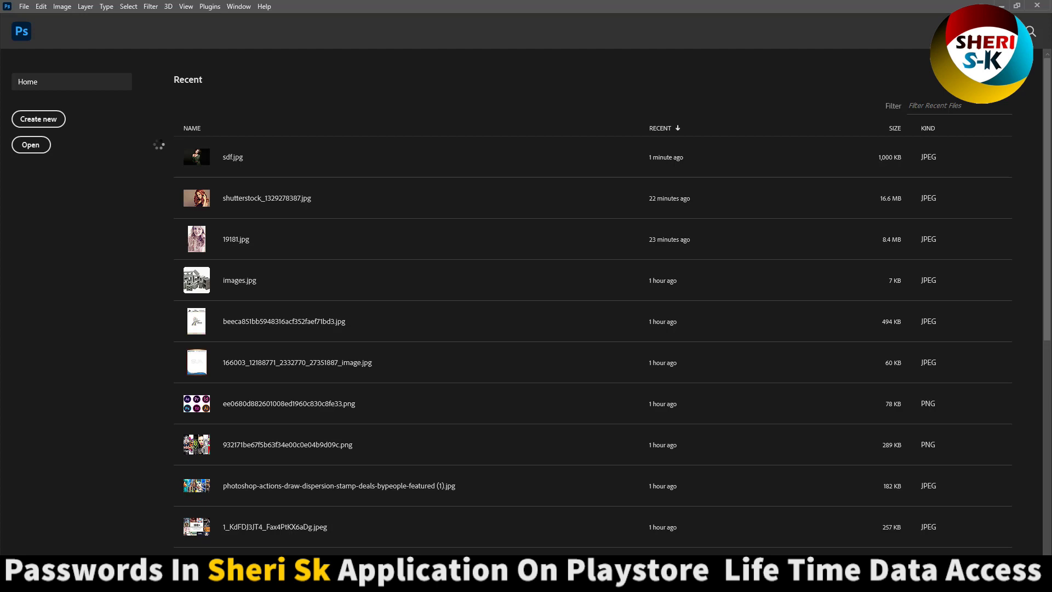
# Step: Reopen sdf.jpg and start the Hand Painting 'Play me' action, dismissing the warning
pyautogui.click(224, 166)
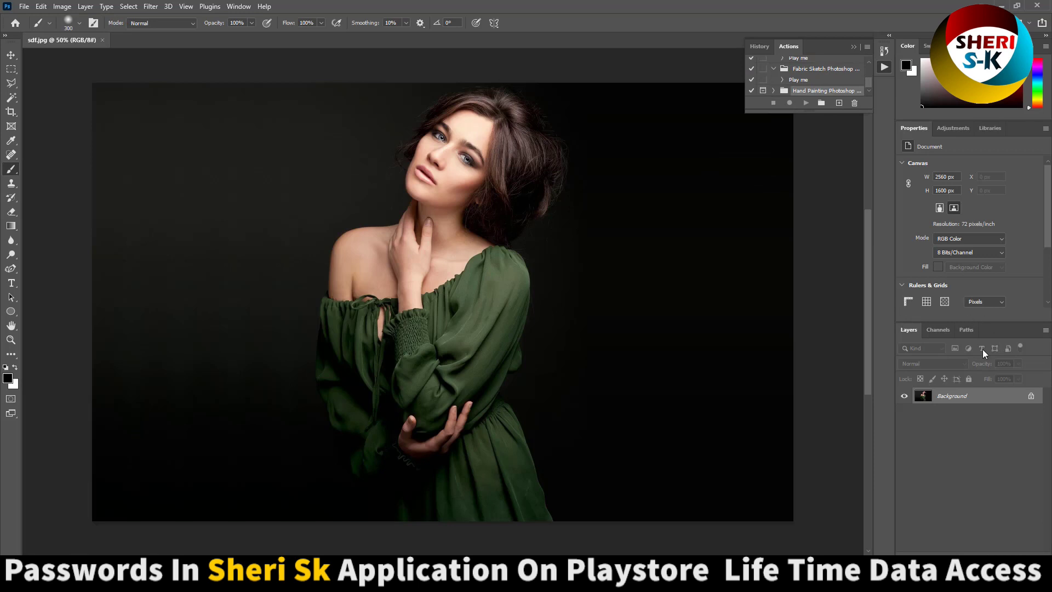
pyautogui.click(776, 90)
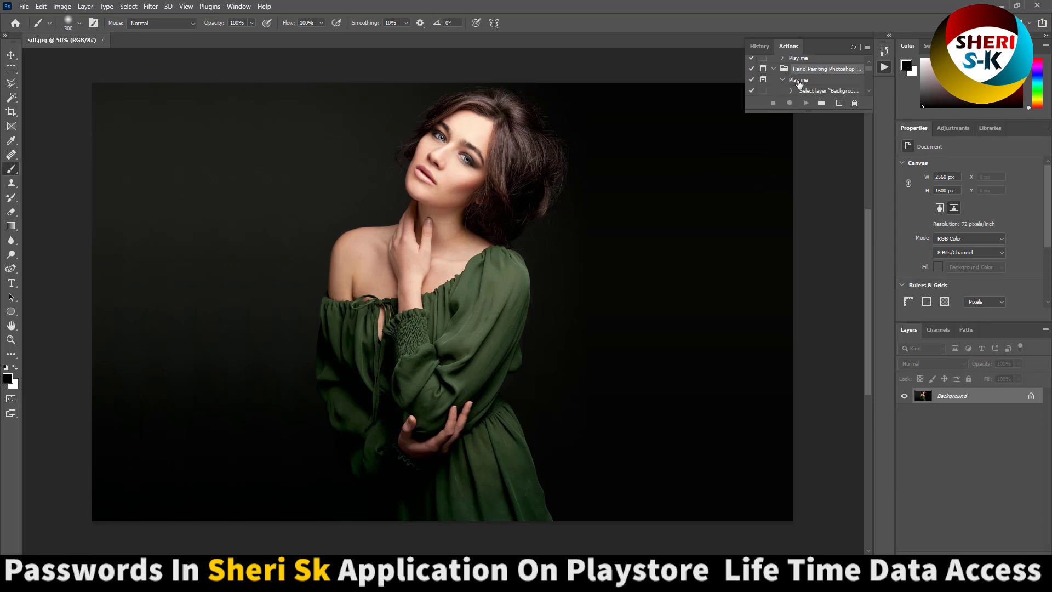
pyautogui.click(806, 103)
pyautogui.click(531, 214)
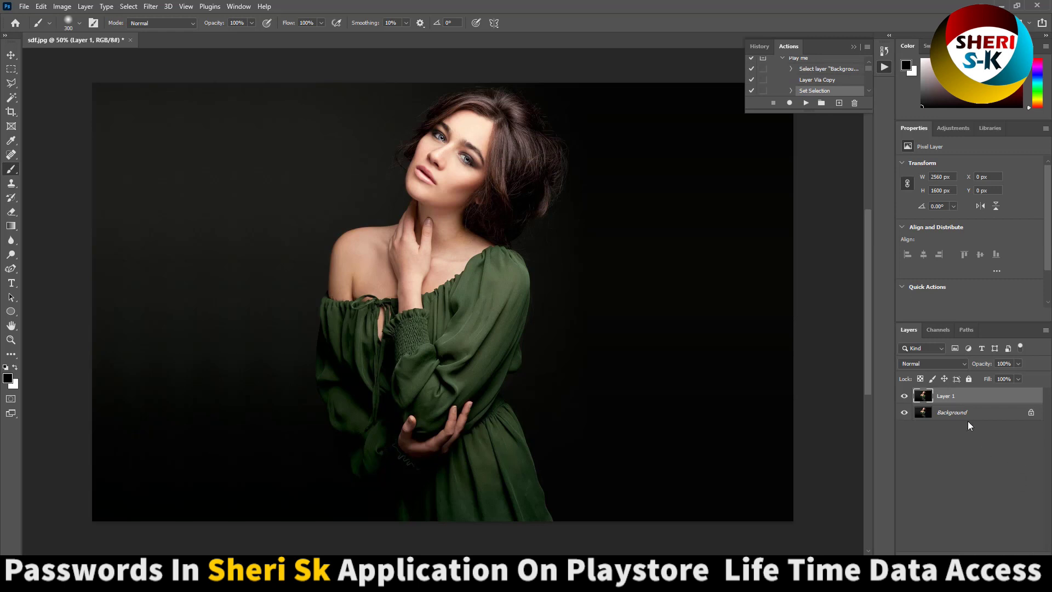
pyautogui.press('Delete')
pyautogui.hotkey('ctrl', 'z')
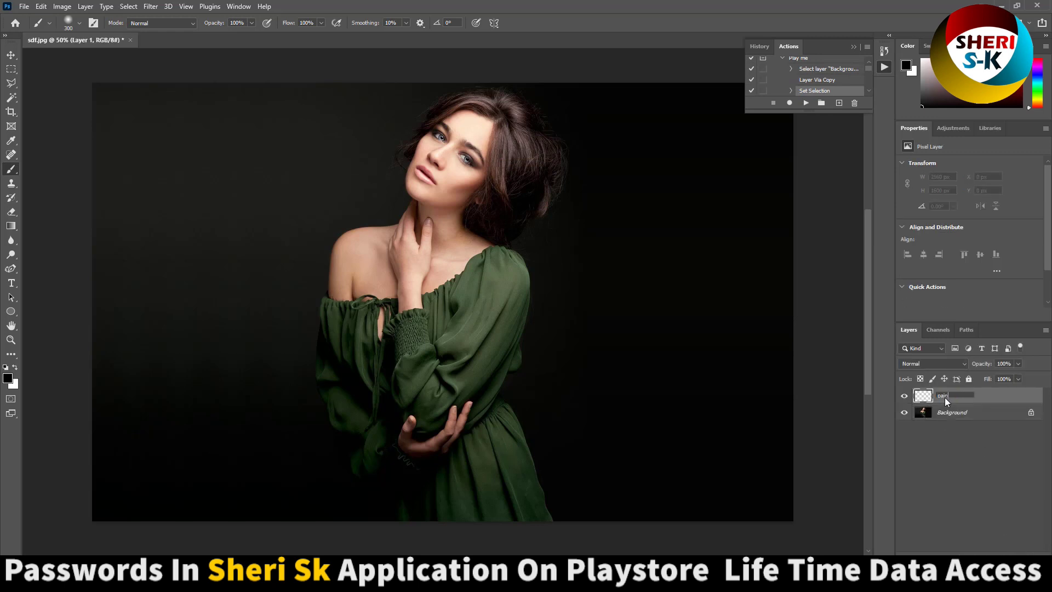
# Step: Paint red (ff0000) over the woman's head, hair and chest
pyautogui.click(8, 378)
pyautogui.write('ff0000')
pyautogui.press('Return')
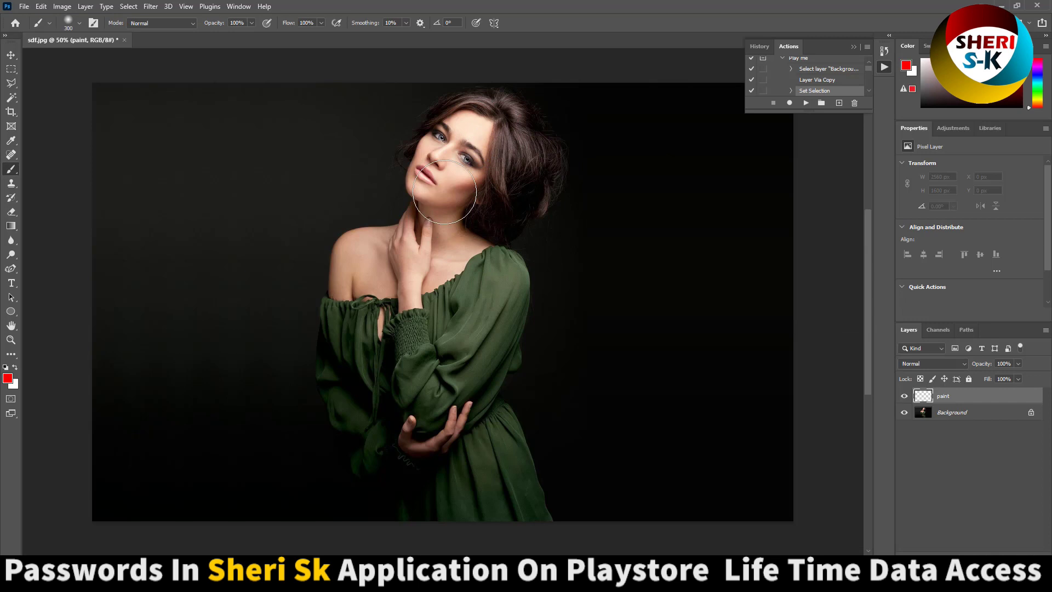
pyautogui.moveTo(508, 123)
pyautogui.mouseDown()
pyautogui.moveTo(402, 211)
pyautogui.moveTo(472, 150)
pyautogui.moveTo(459, 130)
pyautogui.moveTo(539, 156)
pyautogui.moveTo(513, 202)
pyautogui.moveTo(507, 179)
pyautogui.moveTo(452, 355)
pyautogui.moveTo(505, 321)
pyautogui.moveTo(498, 490)
pyautogui.moveTo(527, 529)
pyautogui.moveTo(396, 512)
pyautogui.moveTo(369, 480)
pyautogui.moveTo(336, 334)
pyautogui.moveTo(356, 233)
pyautogui.moveTo(362, 345)
pyautogui.moveTo(431, 472)
pyautogui.moveTo(457, 421)
pyautogui.moveTo(390, 457)
pyautogui.moveTo(459, 481)
pyautogui.moveTo(462, 457)
pyautogui.moveTo(380, 261)
pyautogui.moveTo(412, 233)
pyautogui.moveTo(354, 254)
pyautogui.moveTo(443, 236)
pyautogui.moveTo(402, 291)
pyautogui.moveTo(464, 415)
pyautogui.moveTo(498, 277)
pyautogui.moveTo(434, 146)
pyautogui.moveTo(491, 144)
pyautogui.moveTo(480, 193)
pyautogui.mouseUp()
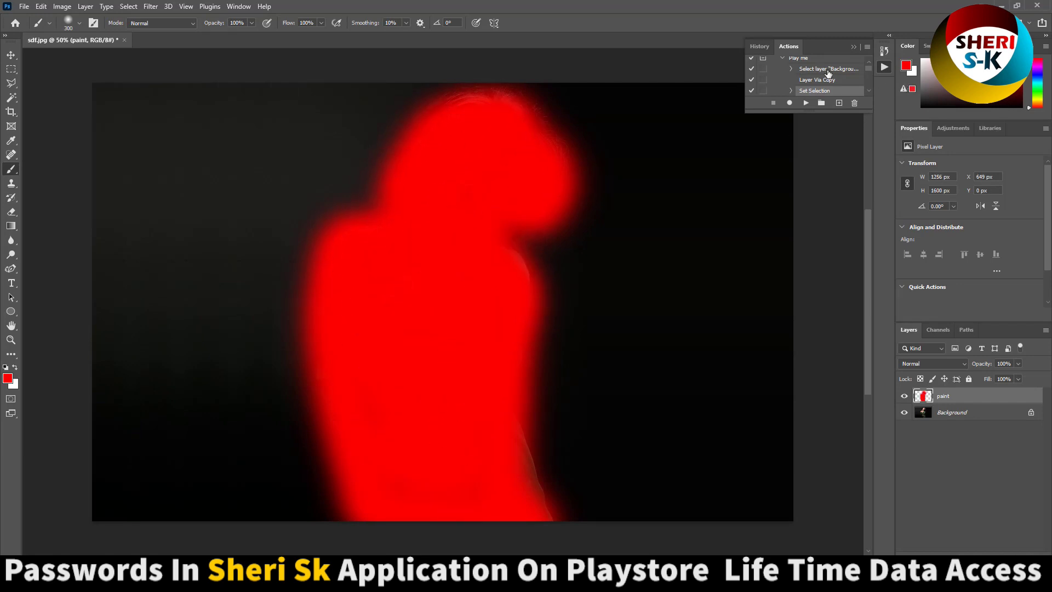
# Step: Finish the Hand Painting action and hide the red paint layer to reveal the painting
pyautogui.click(806, 103)
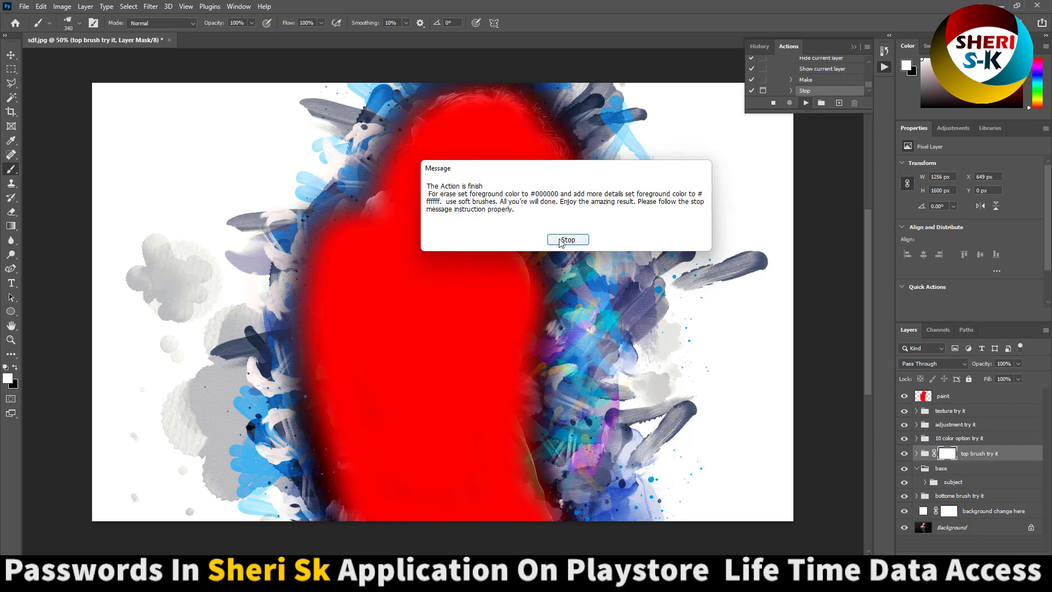
pyautogui.click(560, 242)
pyautogui.click(905, 396)
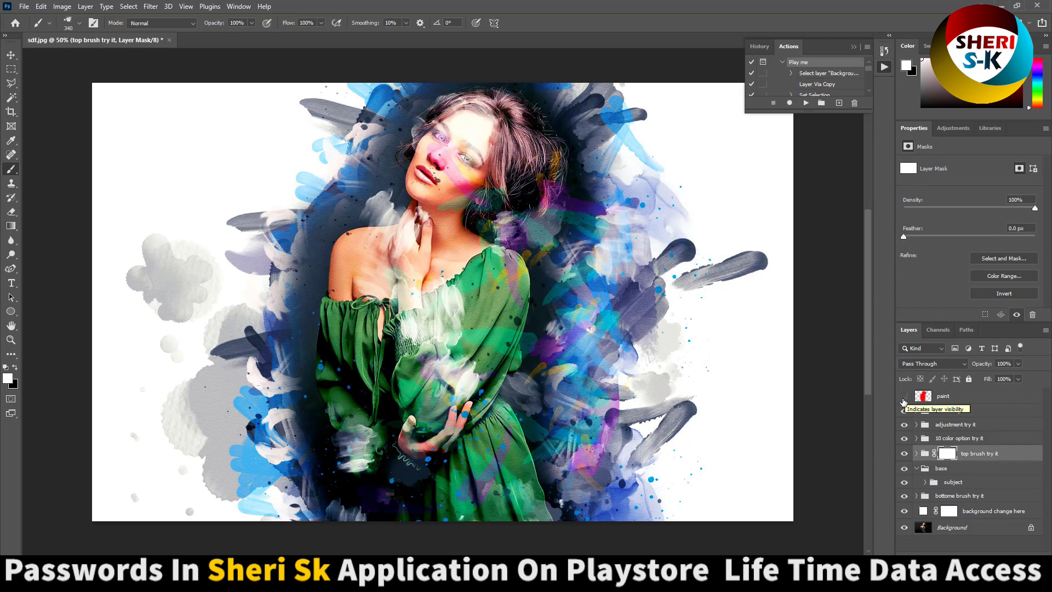
# Step: Close sdf.jpg without saving and return Explorer to the actions bundle folder
pyautogui.click(170, 40)
pyautogui.click(520, 214)
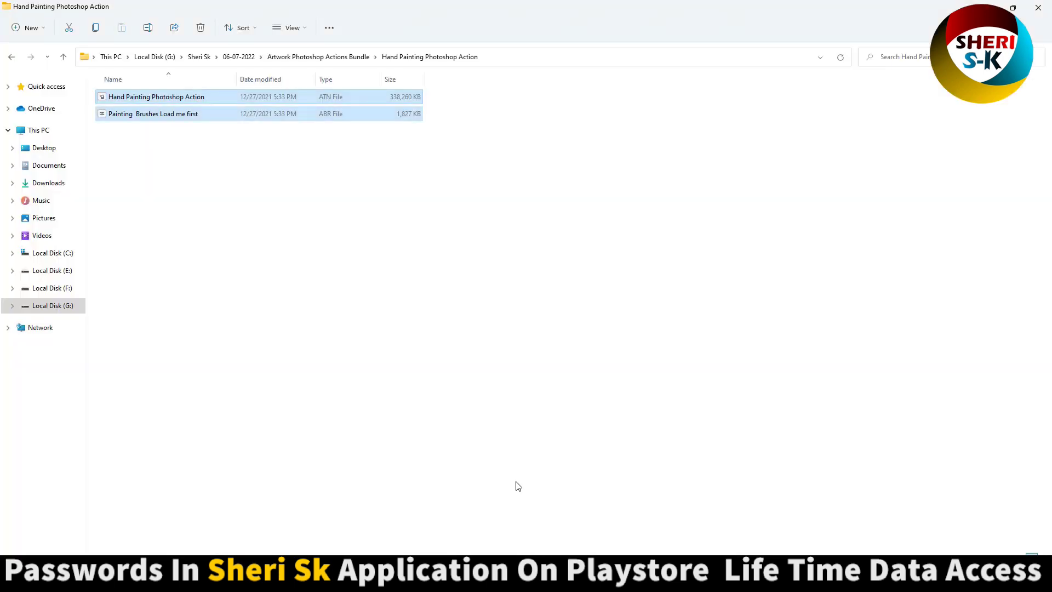
pyautogui.click(528, 434)
pyautogui.hotkey('alt', 'Up')
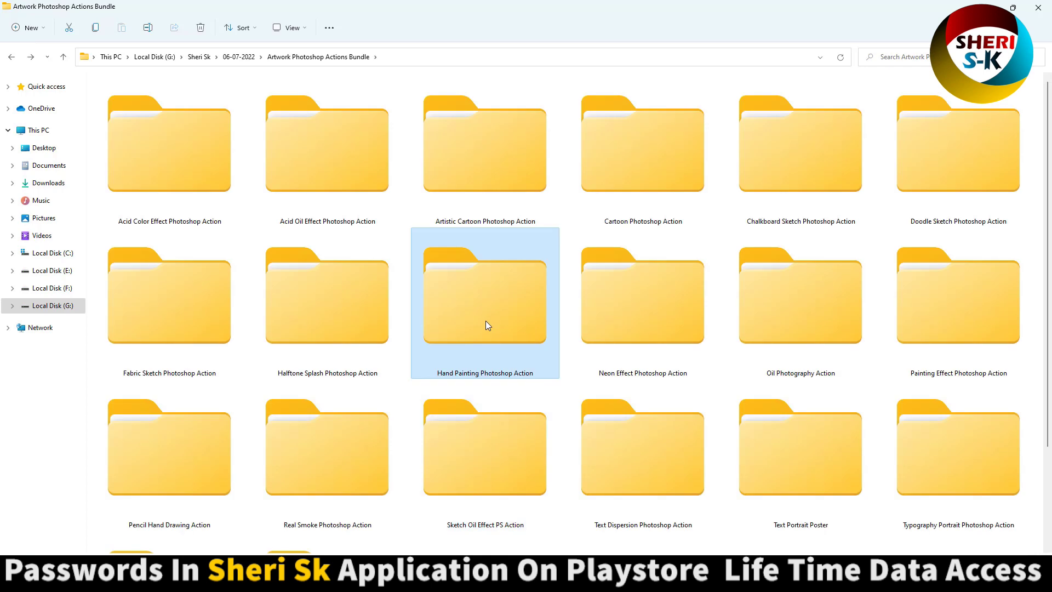
pyautogui.scroll(-2, 486, 325)
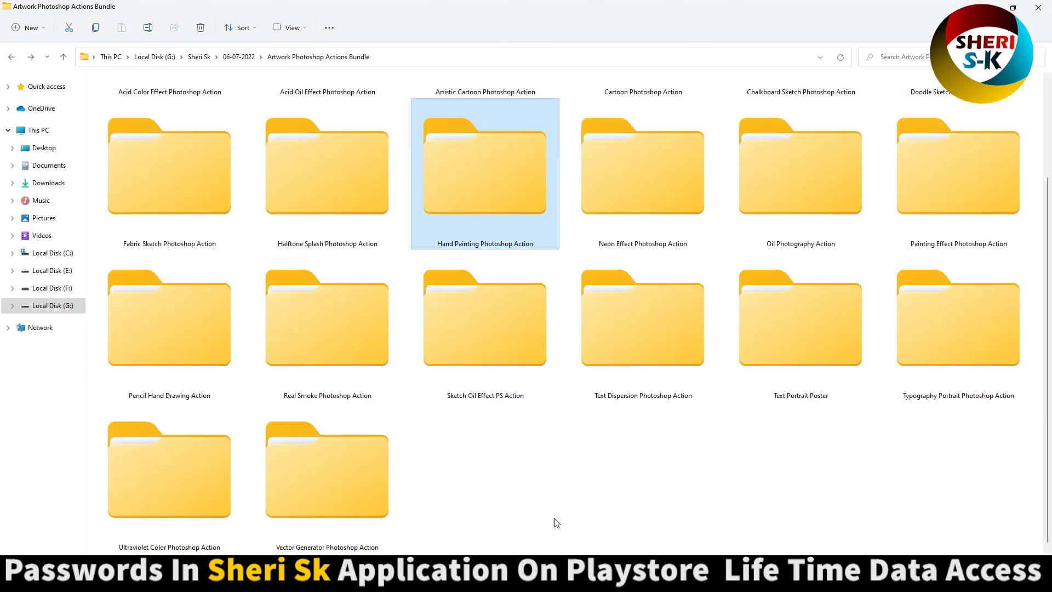
pyautogui.click(565, 515)
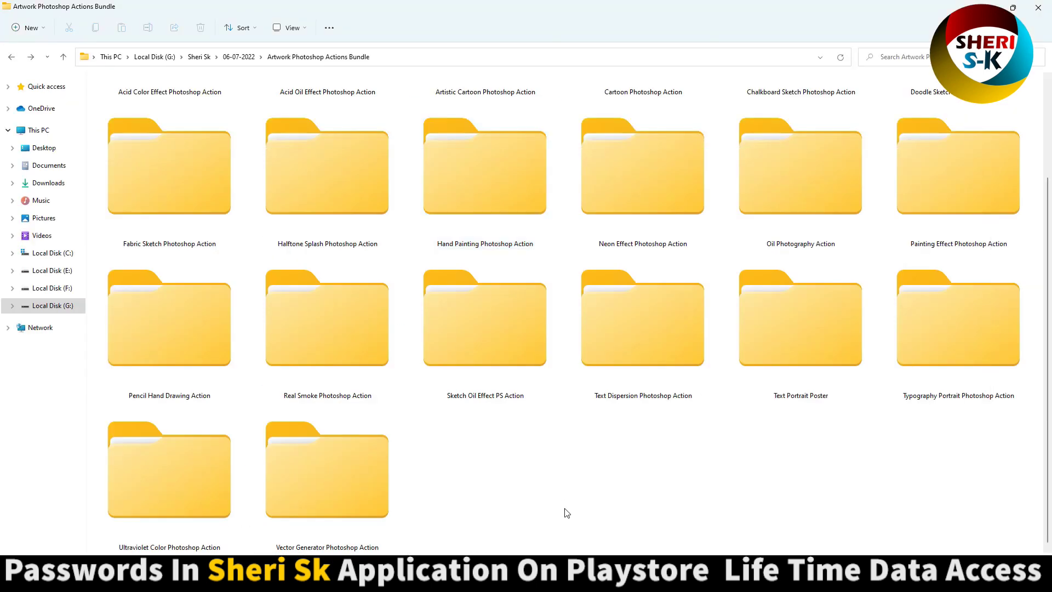